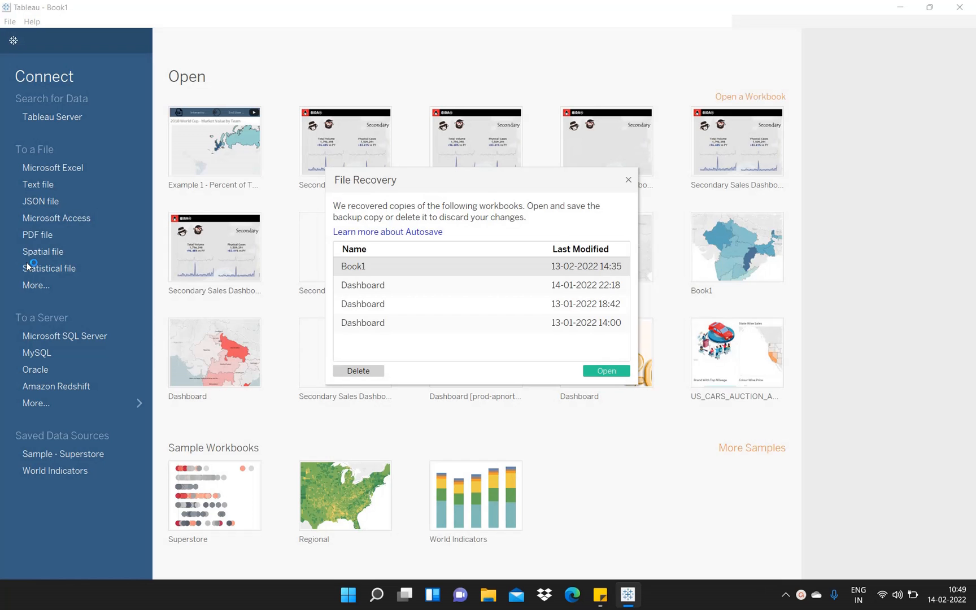
# Step: Dismiss the file recovery prompt, connect to the Sample - Superstore data source and place Sub-Category on Rows
pyautogui.click(628, 180)
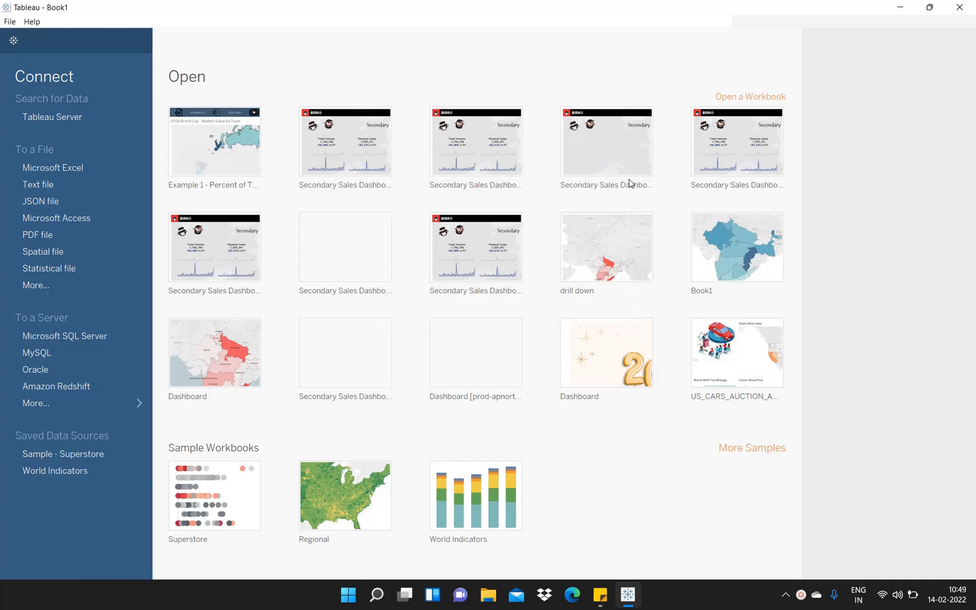
pyautogui.click(92, 453)
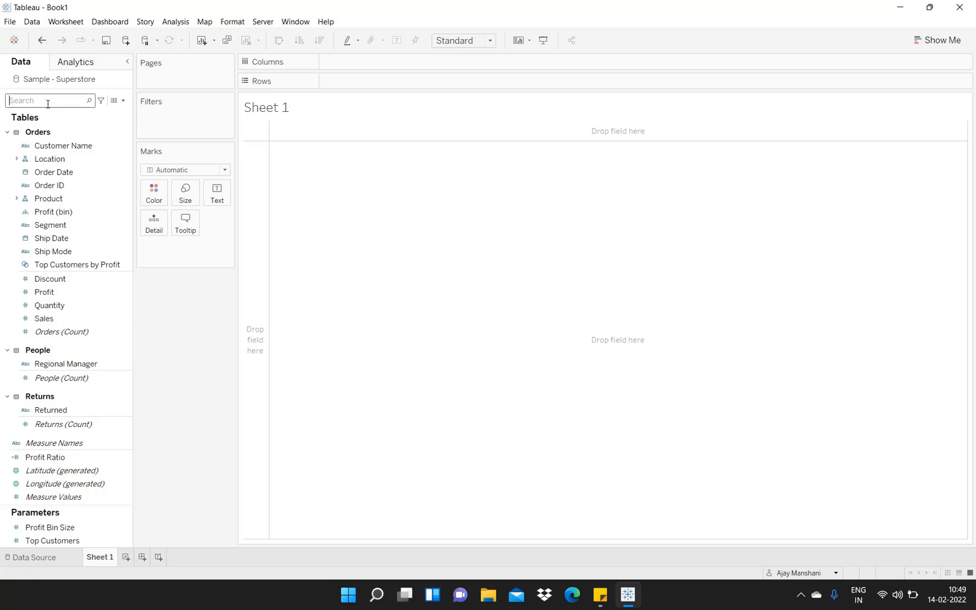
pyautogui.write('SUB')
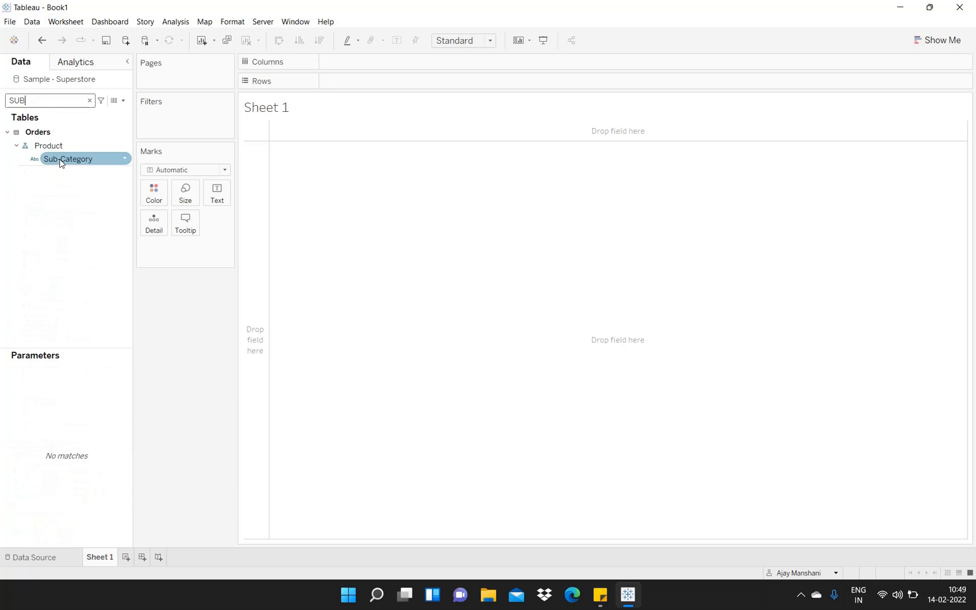
pyautogui.moveTo(60, 158); pyautogui.dragTo(355, 83)
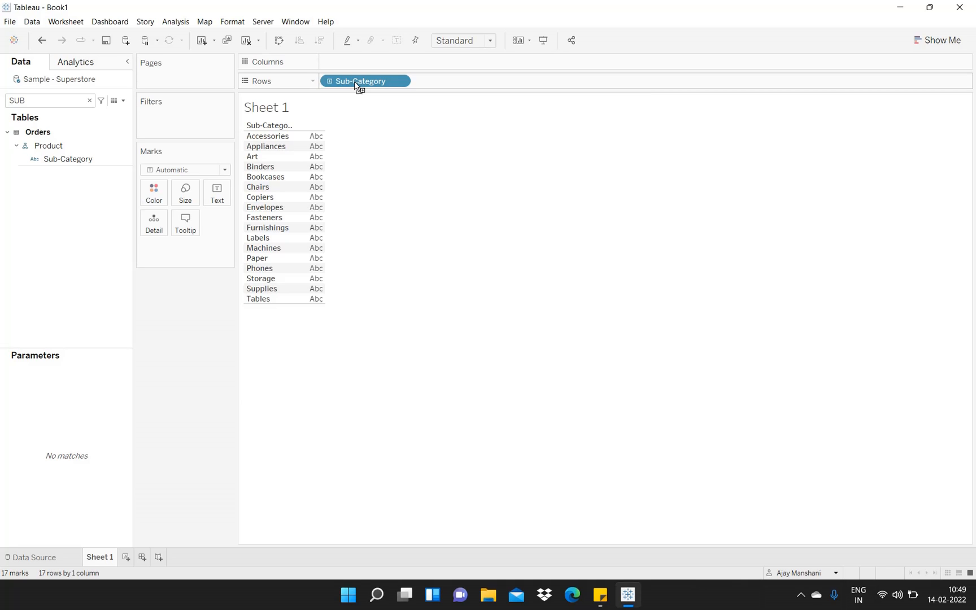
# Step: Find the Sales field and place it on Columns to chart sales by sub-category
pyautogui.doubleClick(56, 100)
pyautogui.press('BackSpace')
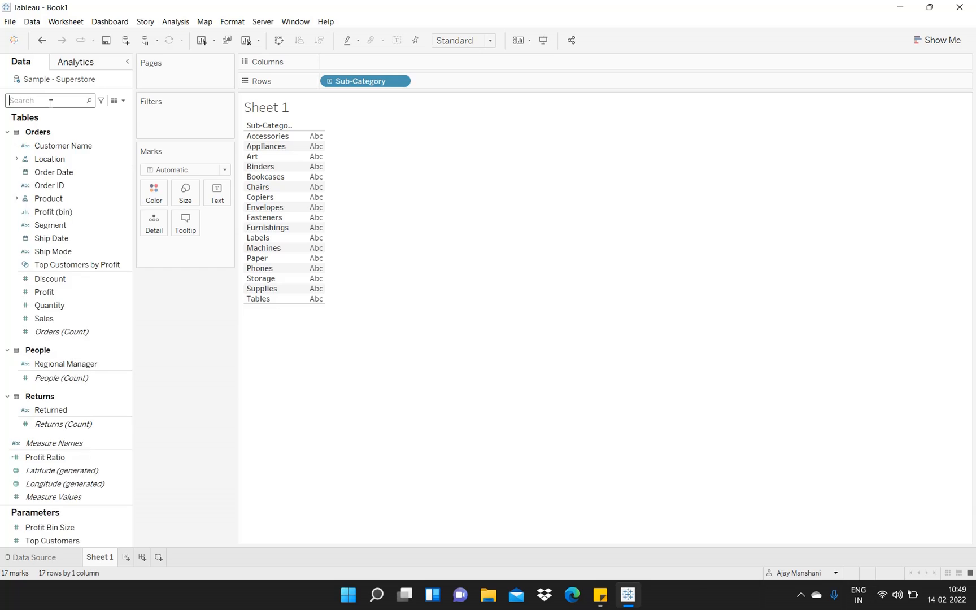
pyautogui.write('SAL')
pyautogui.moveTo(65, 155)
pyautogui.mouseDown()
pyautogui.moveTo(384, 84)
pyautogui.moveTo(384, 70)
pyautogui.mouseUp()
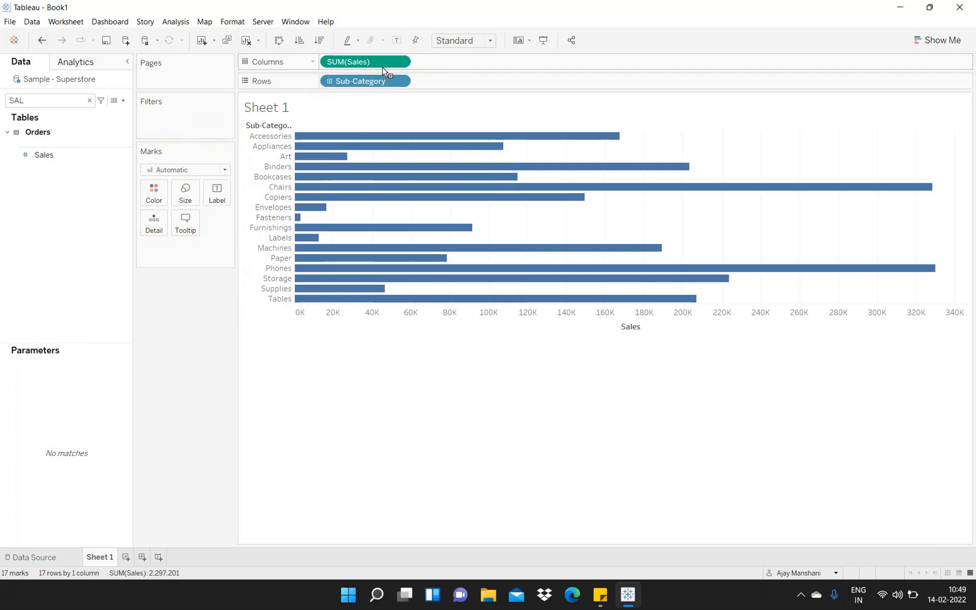
# Step: Place Discount ahead of Sales on Columns and fit the sheet to Entire View
pyautogui.doubleClick(70, 100)
pyautogui.write('DISCO')
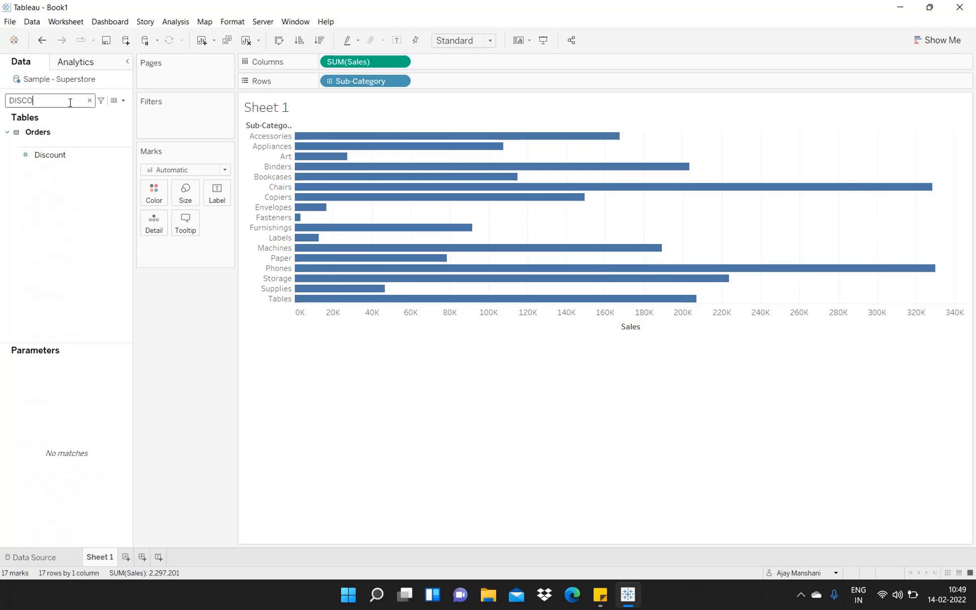
pyautogui.moveTo(63, 153); pyautogui.dragTo(321, 67)
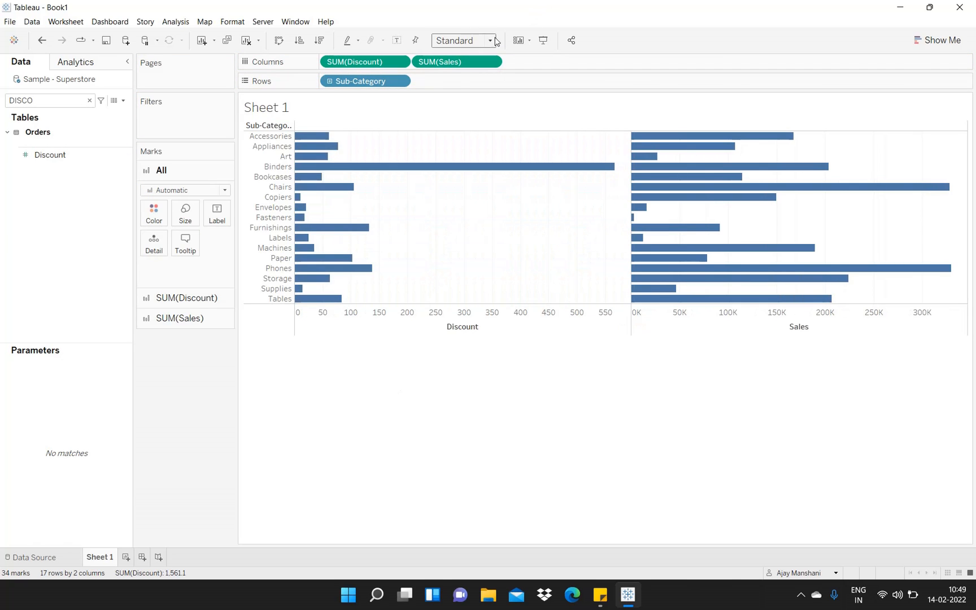
pyautogui.click(495, 41)
pyautogui.click(479, 88)
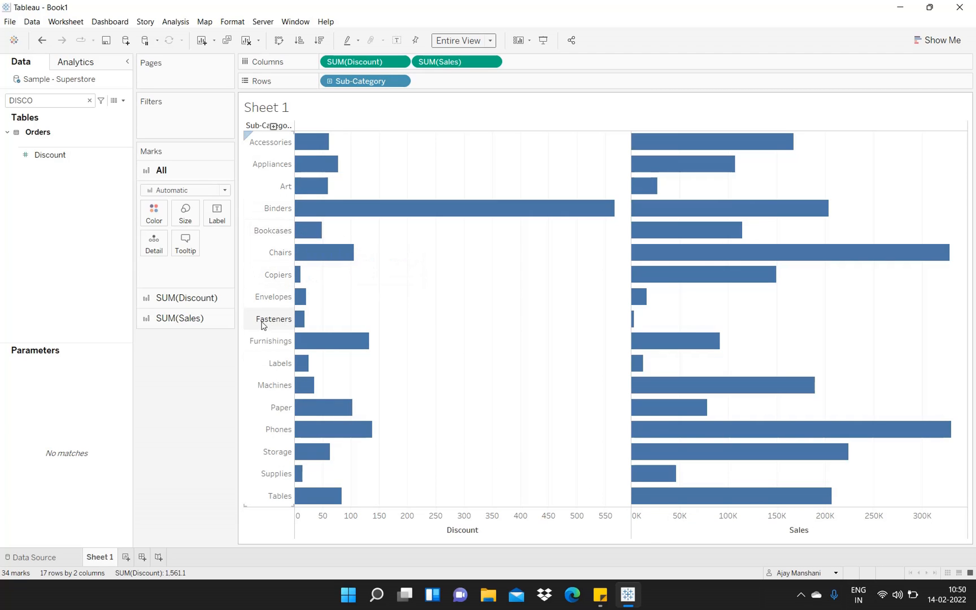
# Step: Create a calculated field named ZERO AXIS with the formula 0
pyautogui.click(125, 107)
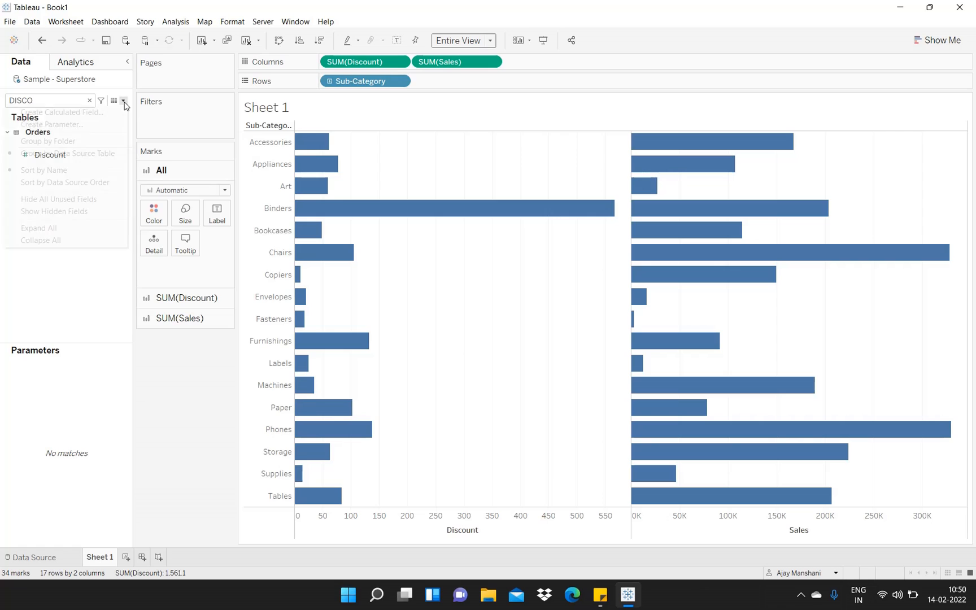
pyautogui.click(96, 111)
pyautogui.click(324, 288)
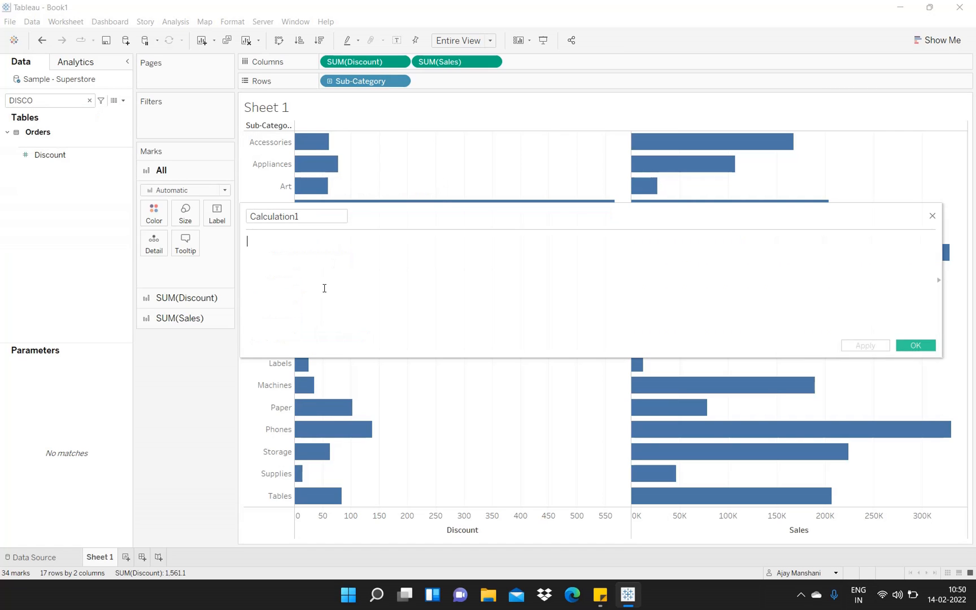
pyautogui.write('ZERO')
pyautogui.press('BackSpace')
pyautogui.press('BackSpace')
pyautogui.press('BackSpace')
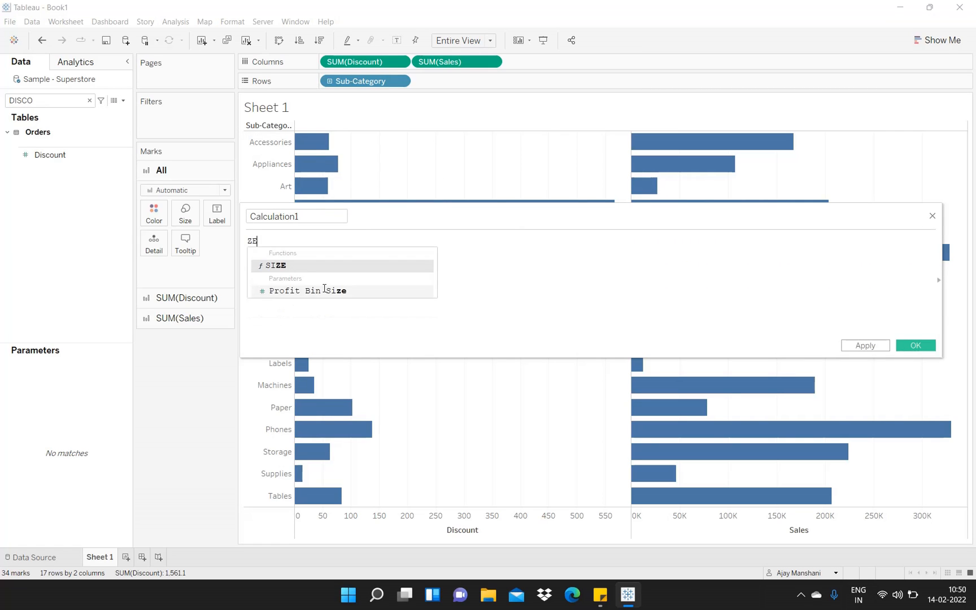
pyautogui.press('BackSpace')
pyautogui.write('0')
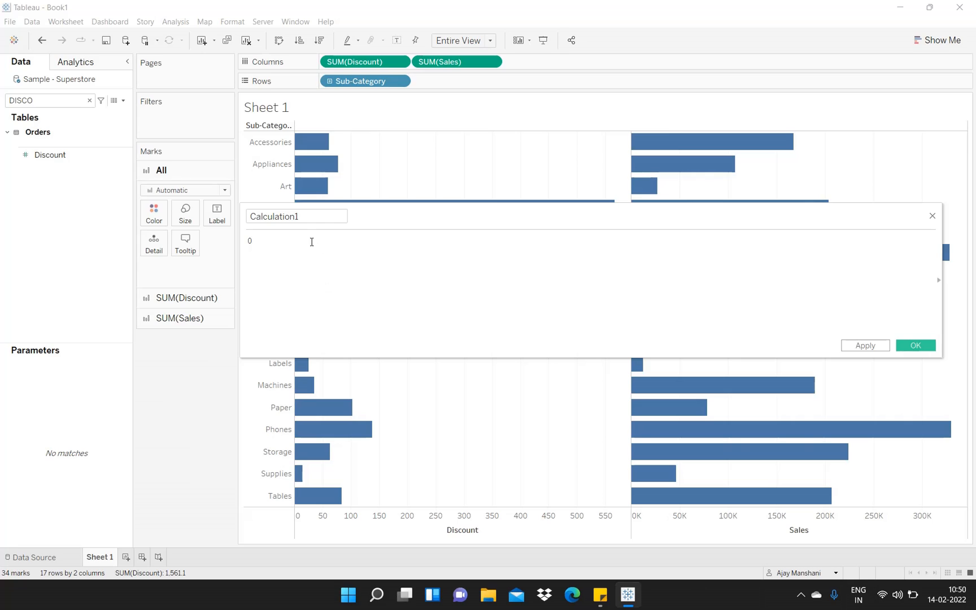
pyautogui.click(305, 215)
pyautogui.doubleClick(304, 214)
pyautogui.press('BackSpace')
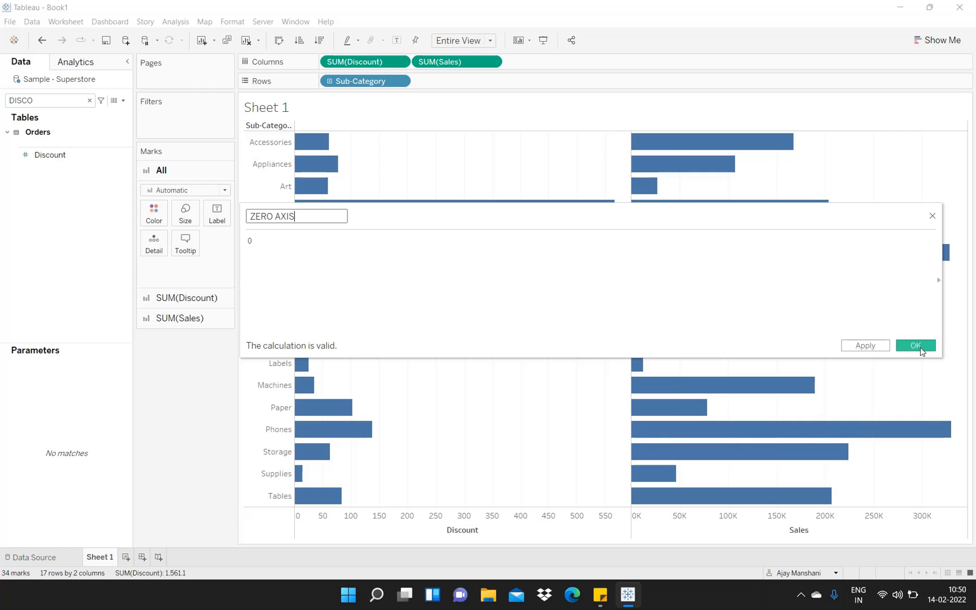
pyautogui.click(920, 345)
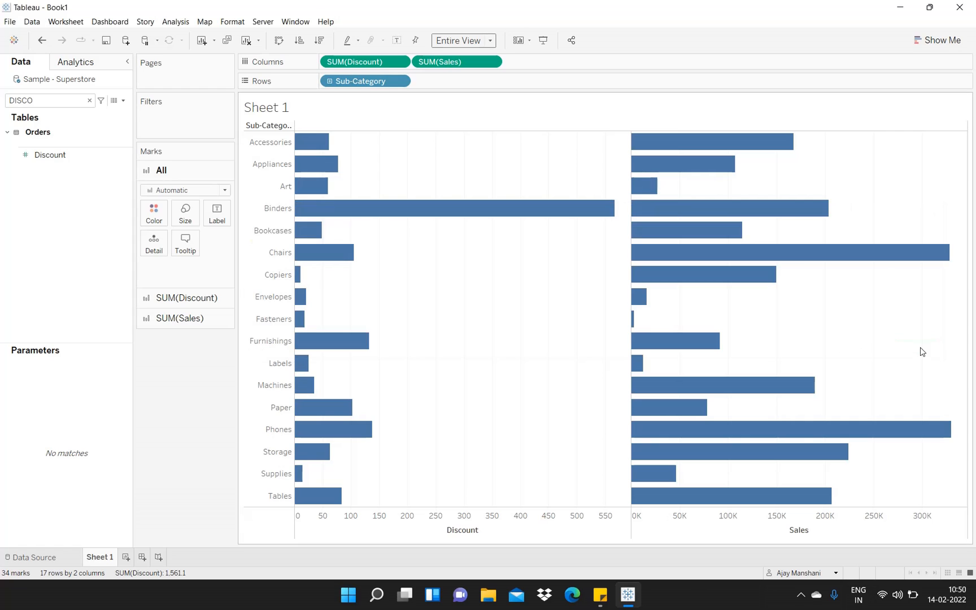
# Step: Place the ZERO AXIS field between Discount and Sales on Columns
pyautogui.click(89, 100)
pyautogui.write('ZER')
pyautogui.click(66, 141)
pyautogui.moveTo(67, 146)
pyautogui.mouseDown()
pyautogui.moveTo(425, 68)
pyautogui.moveTo(414, 69)
pyautogui.mouseUp()
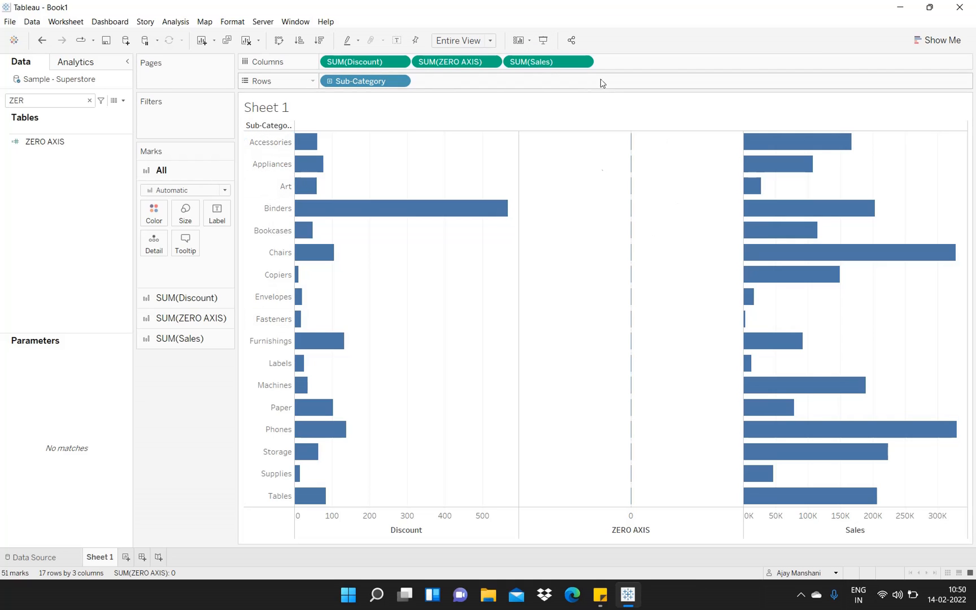
# Step: Hide the Sub-Category row header in the chart and clear the mark selection
pyautogui.rightClick(268, 432)
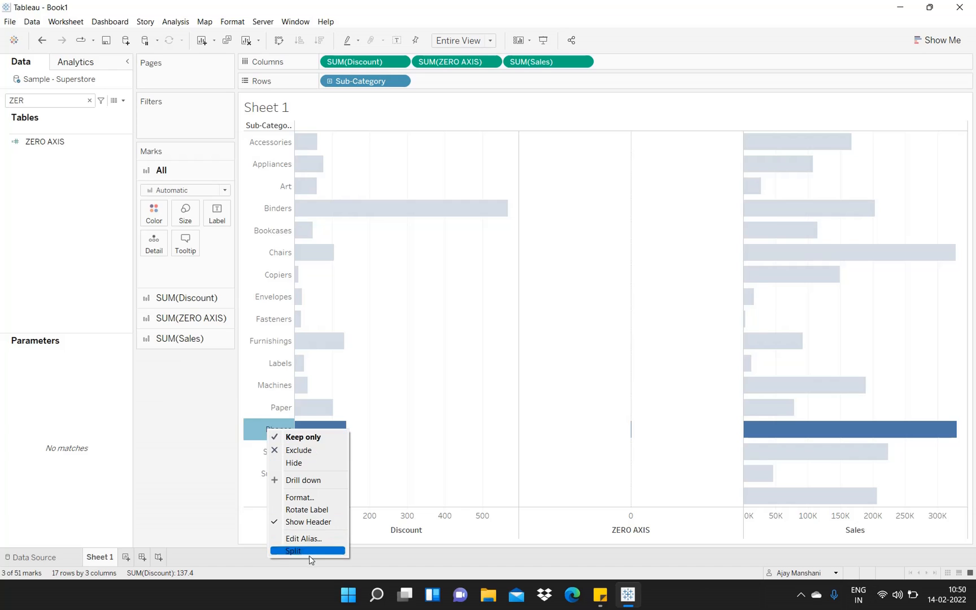
pyautogui.click(296, 522)
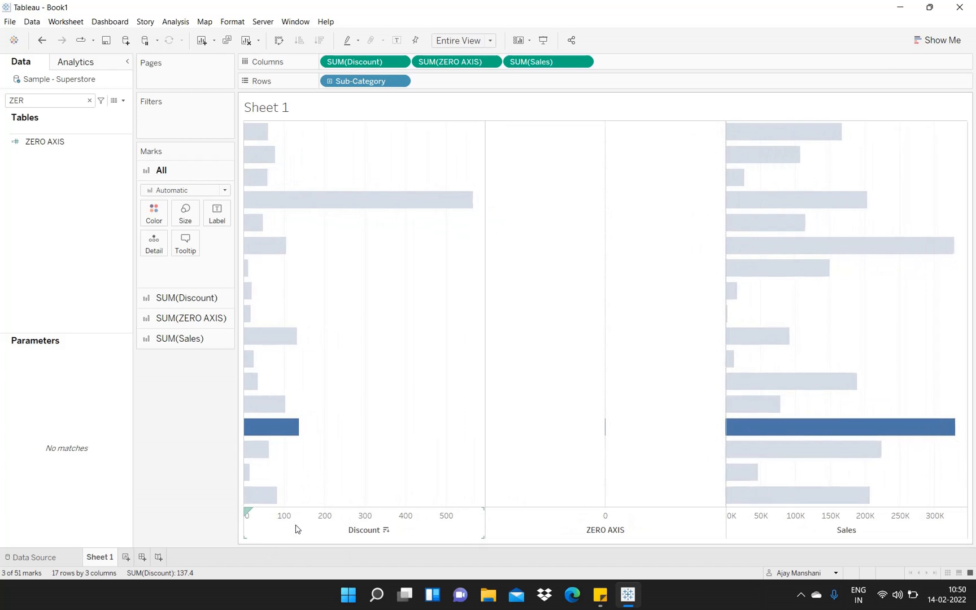
pyautogui.click(270, 437)
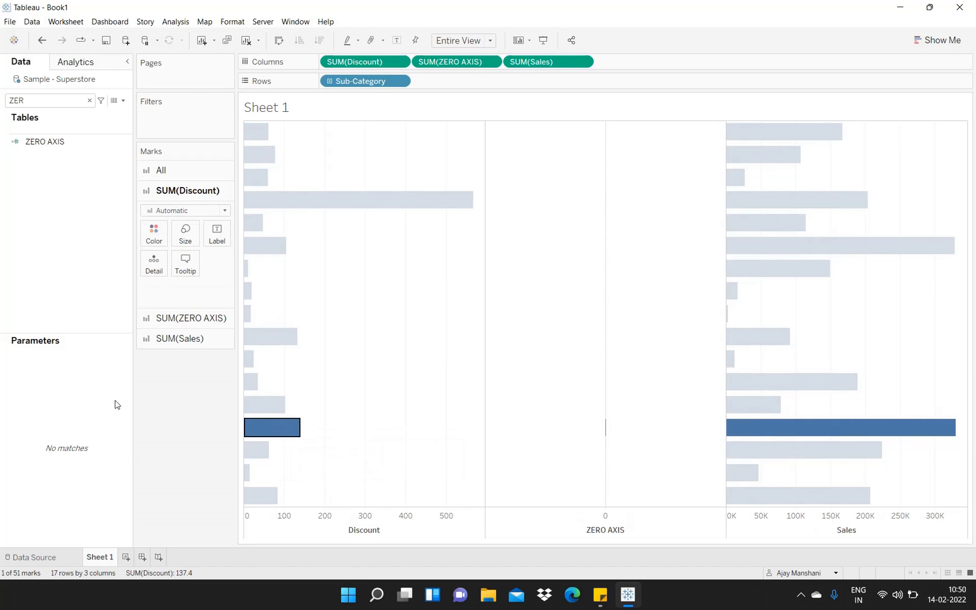
pyautogui.click(266, 435)
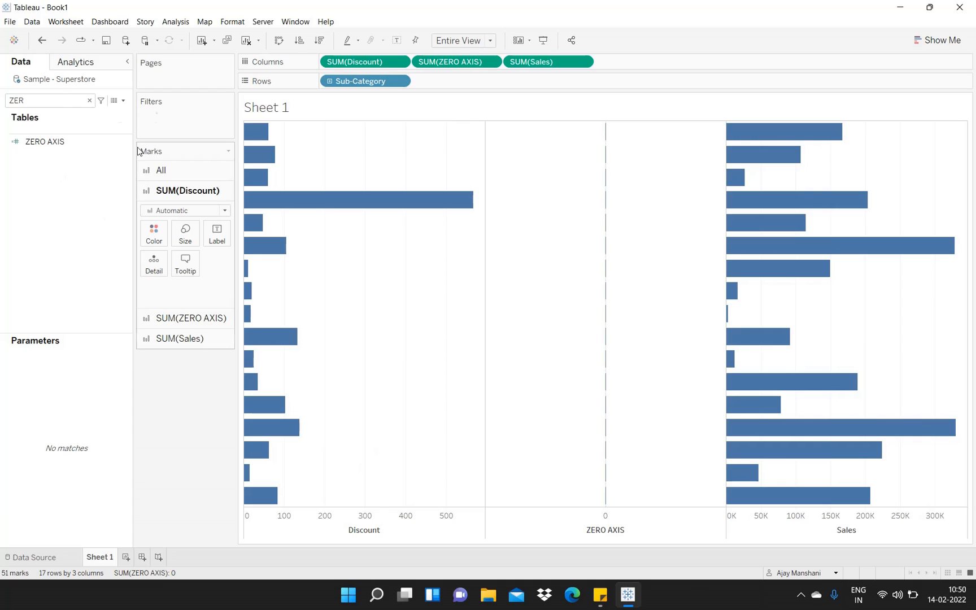
# Step: Label the ZERO AXIS marks with Sub-Category and change their mark type to Text
pyautogui.click(89, 101)
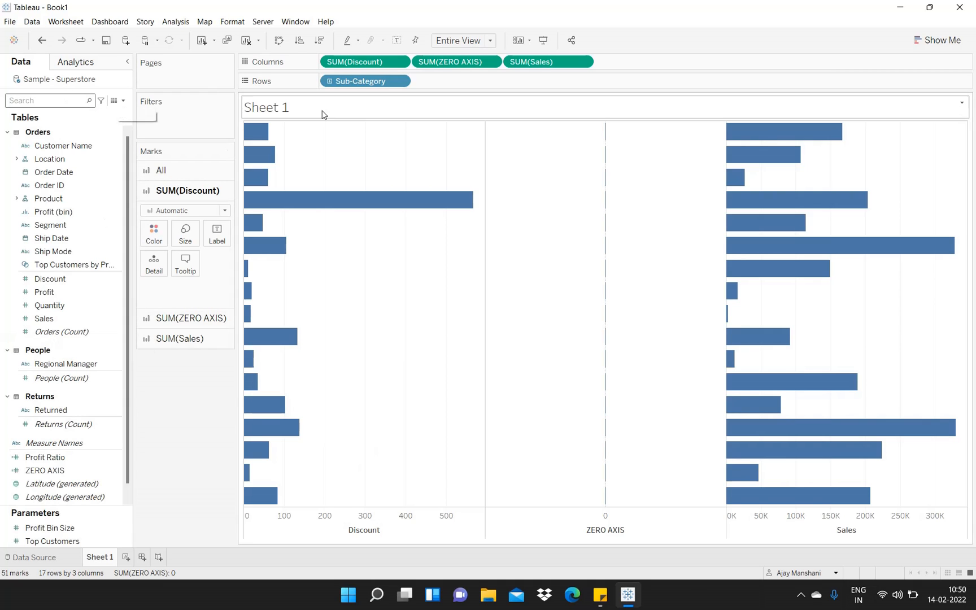
pyautogui.write('SUB')
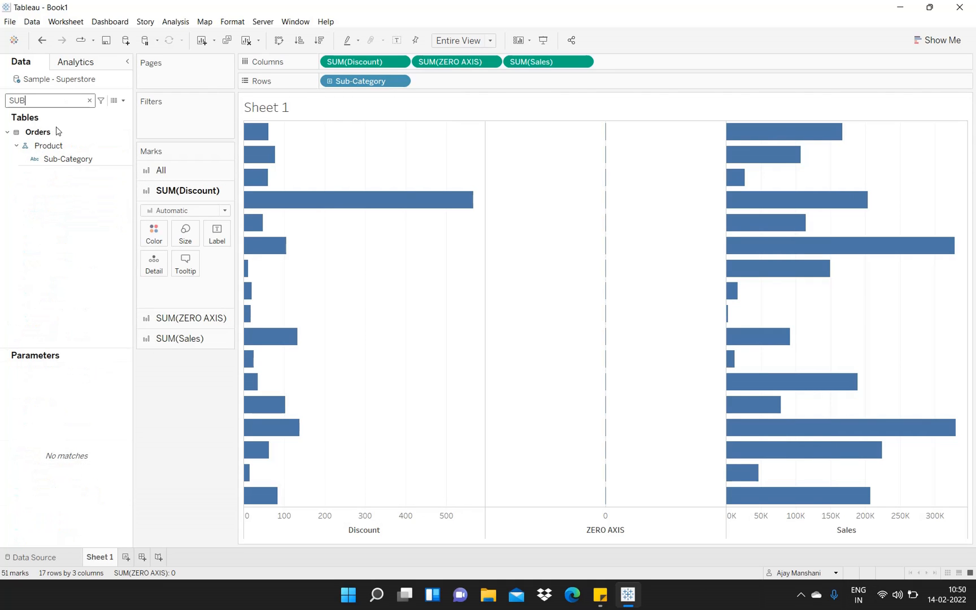
pyautogui.click(190, 321)
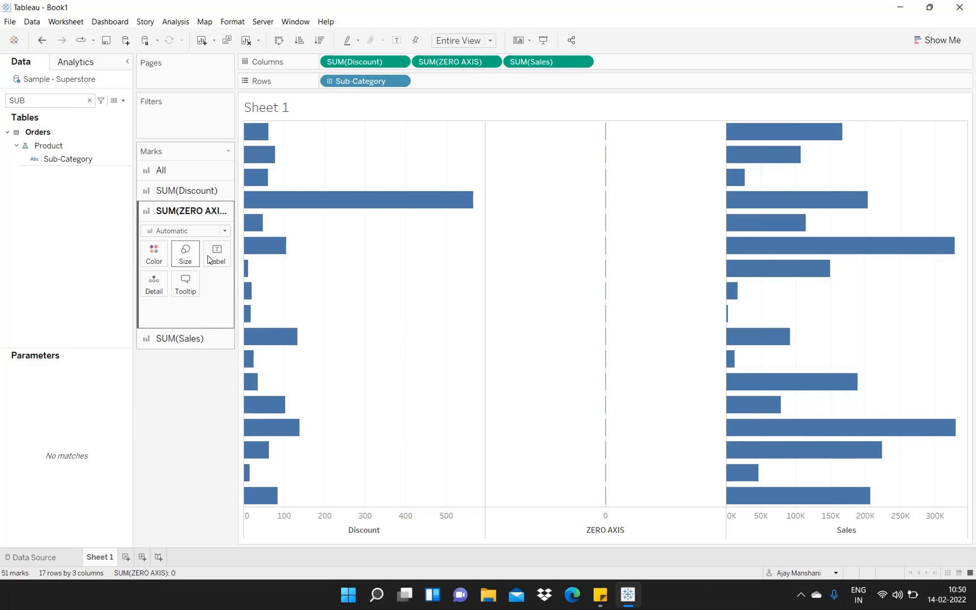
pyautogui.click(46, 146)
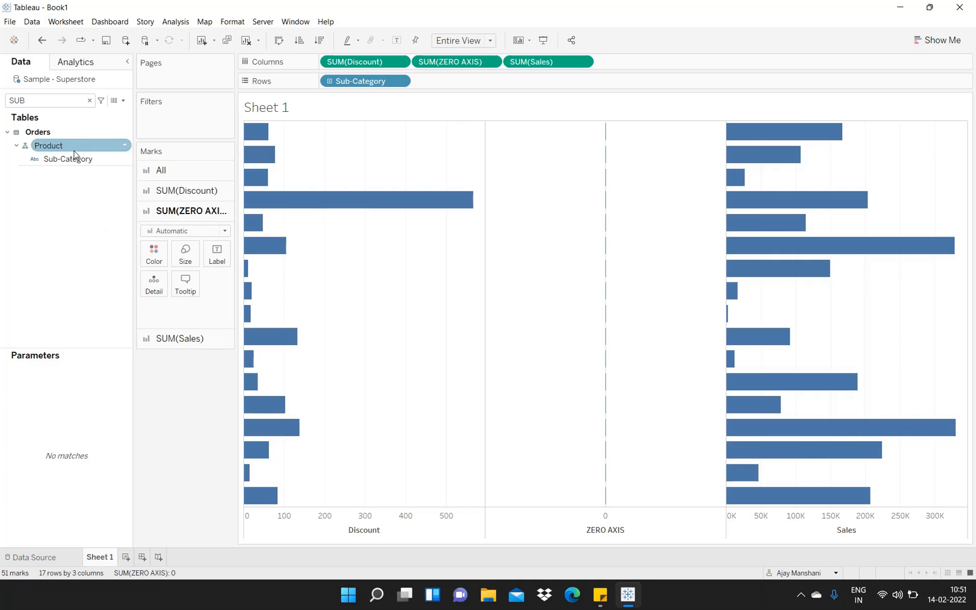
pyautogui.moveTo(72, 159); pyautogui.dragTo(218, 255)
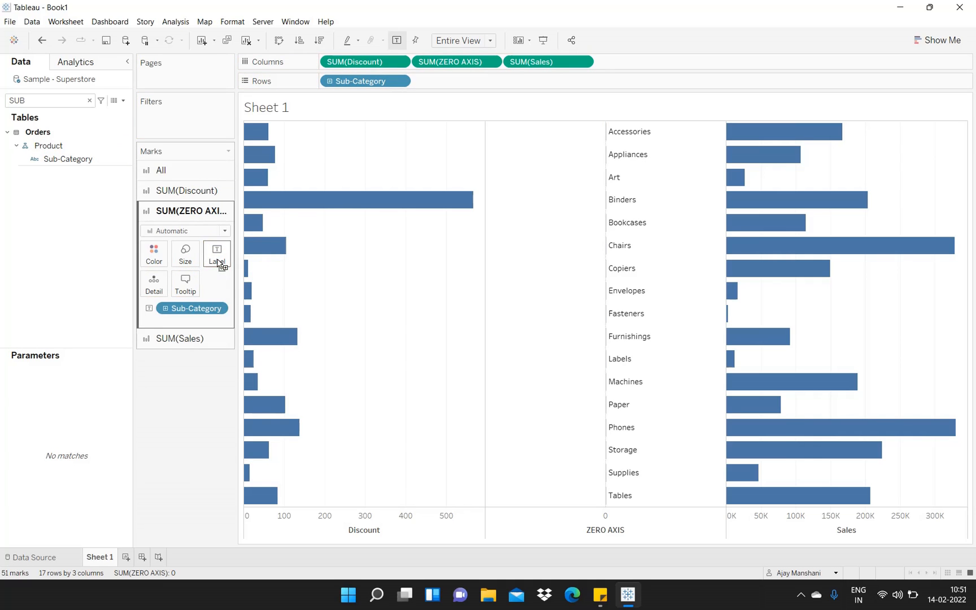
pyautogui.click(225, 232)
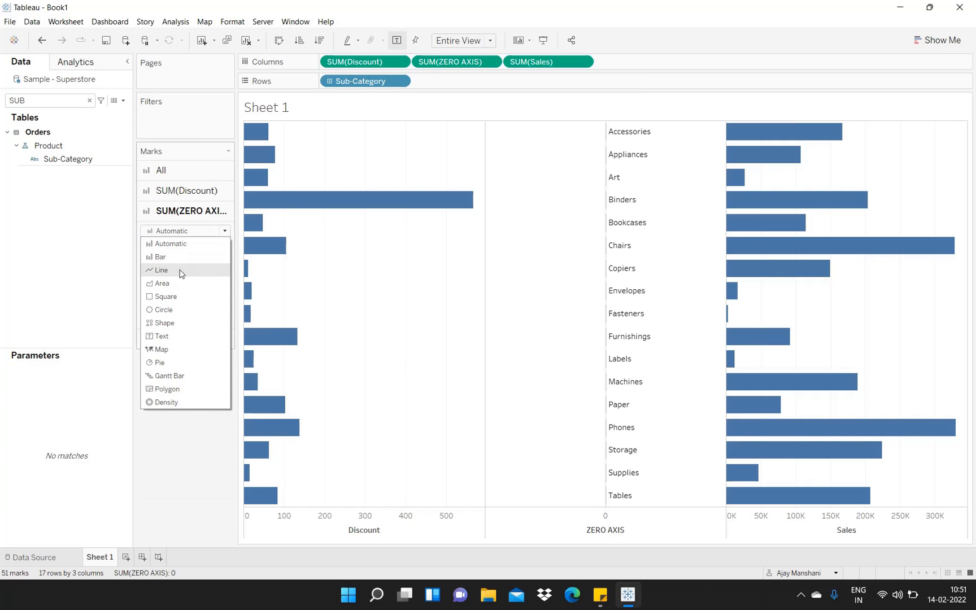
pyautogui.click(174, 336)
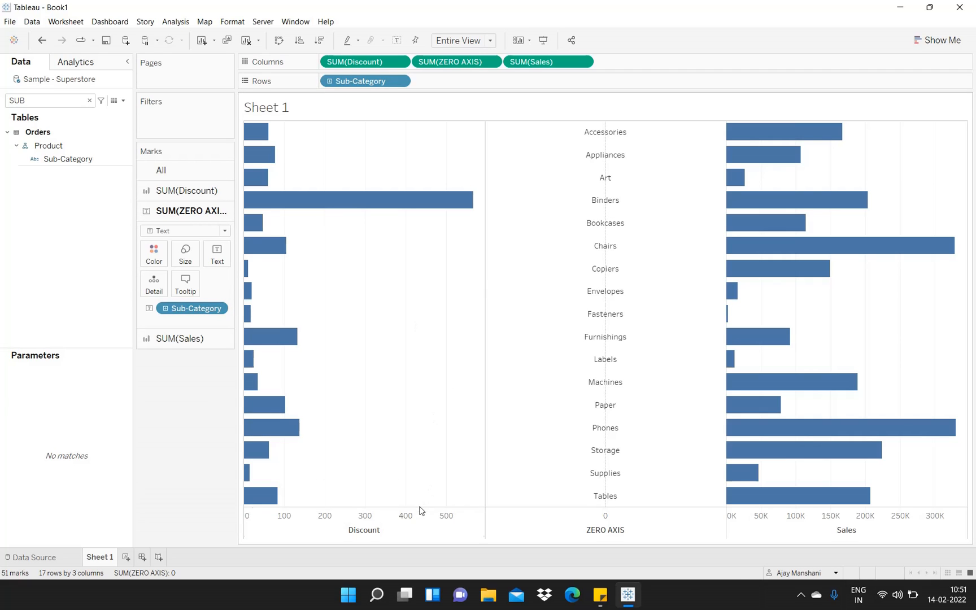
# Step: Reverse the scale of the Discount axis and set its major tick marks to None
pyautogui.rightClick(414, 524)
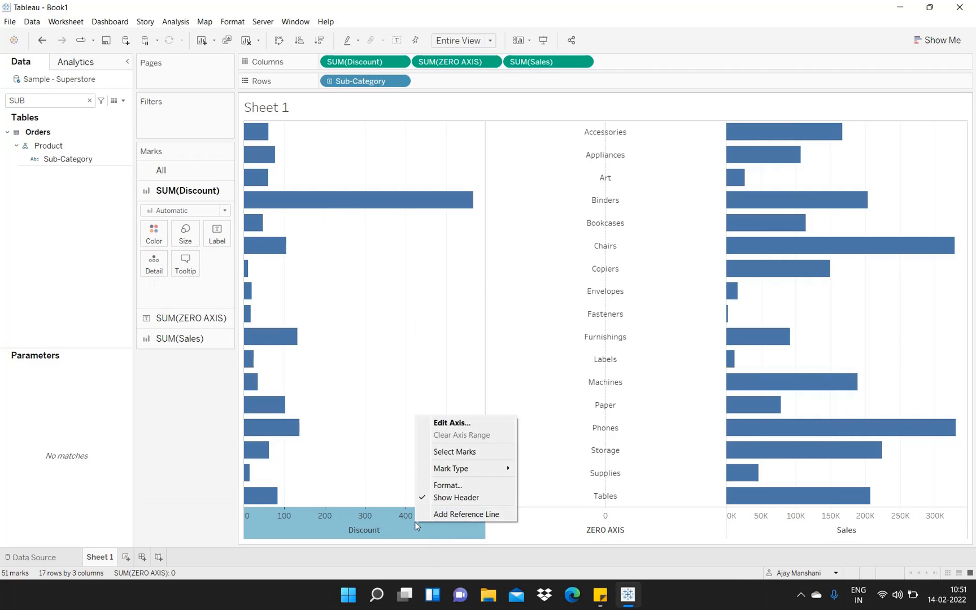
pyautogui.click(458, 422)
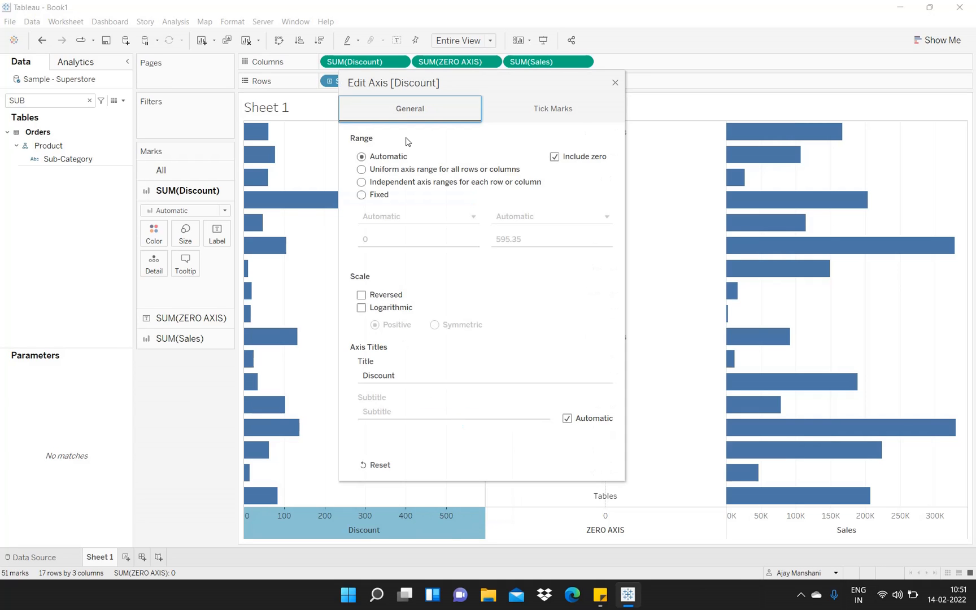
pyautogui.click(362, 294)
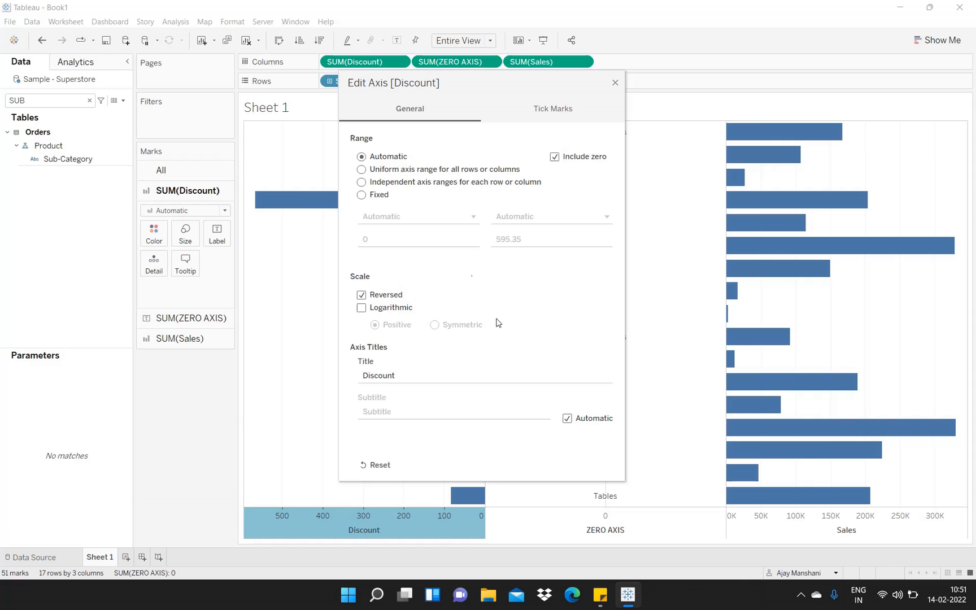
pyautogui.click(575, 109)
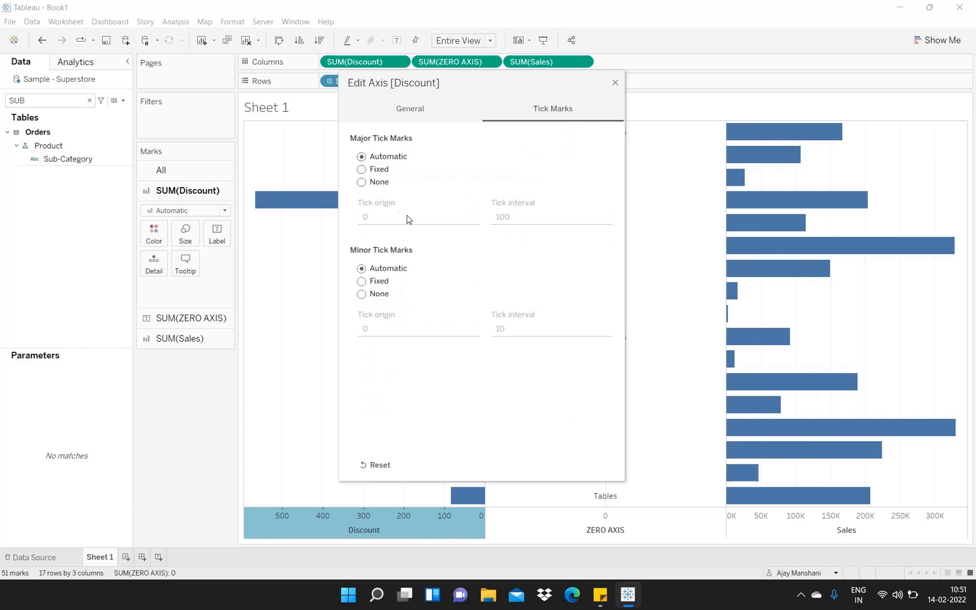
pyautogui.click(361, 182)
pyautogui.click(615, 82)
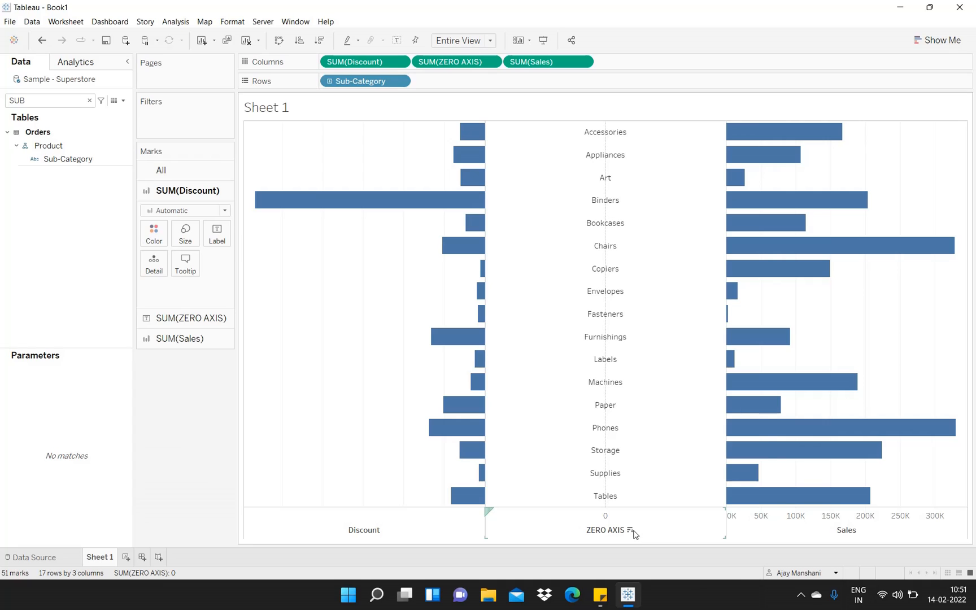
# Step: Set the major tick marks of the ZERO AXIS axis to None
pyautogui.rightClick(668, 528)
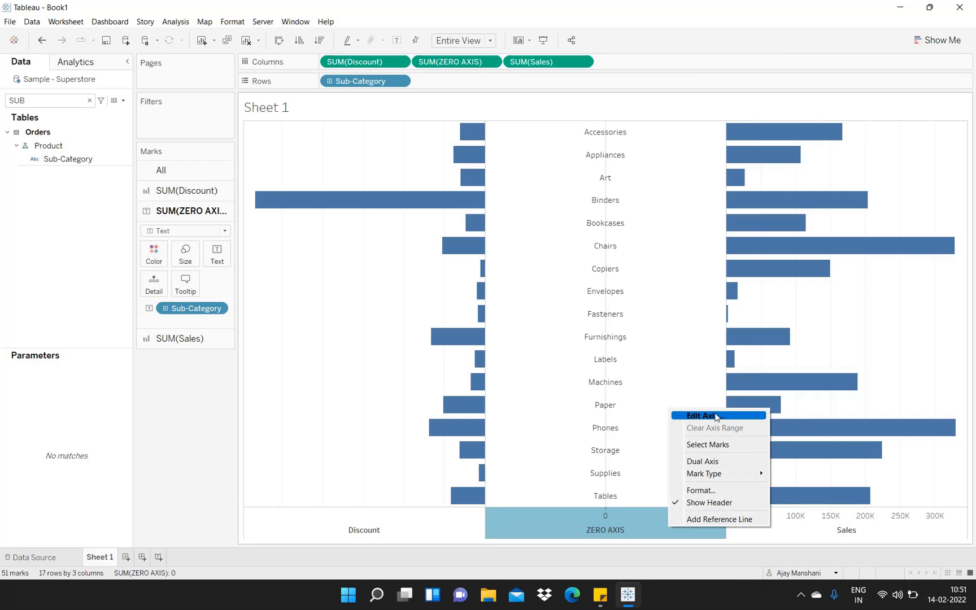
pyautogui.click(706, 415)
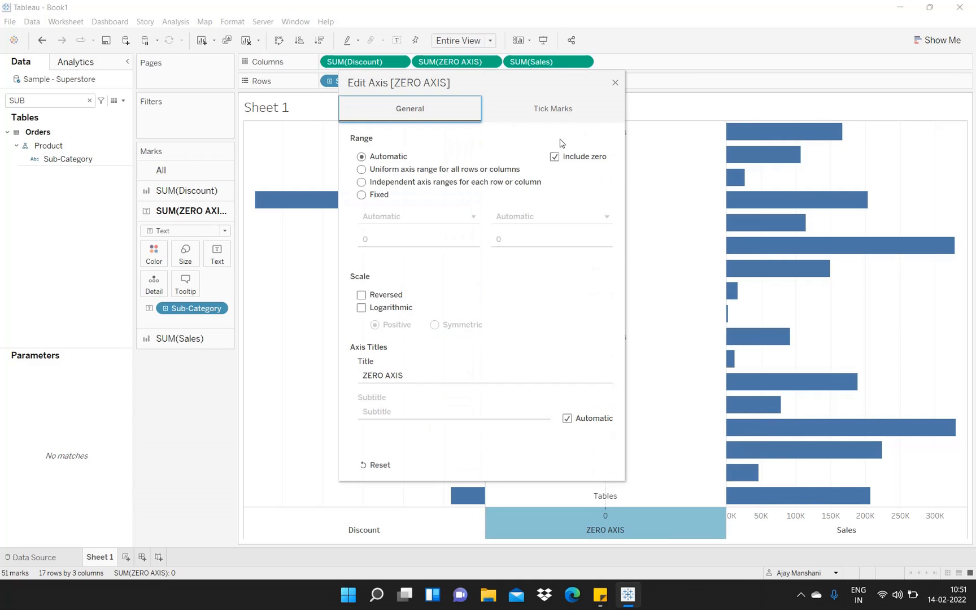
pyautogui.click(553, 113)
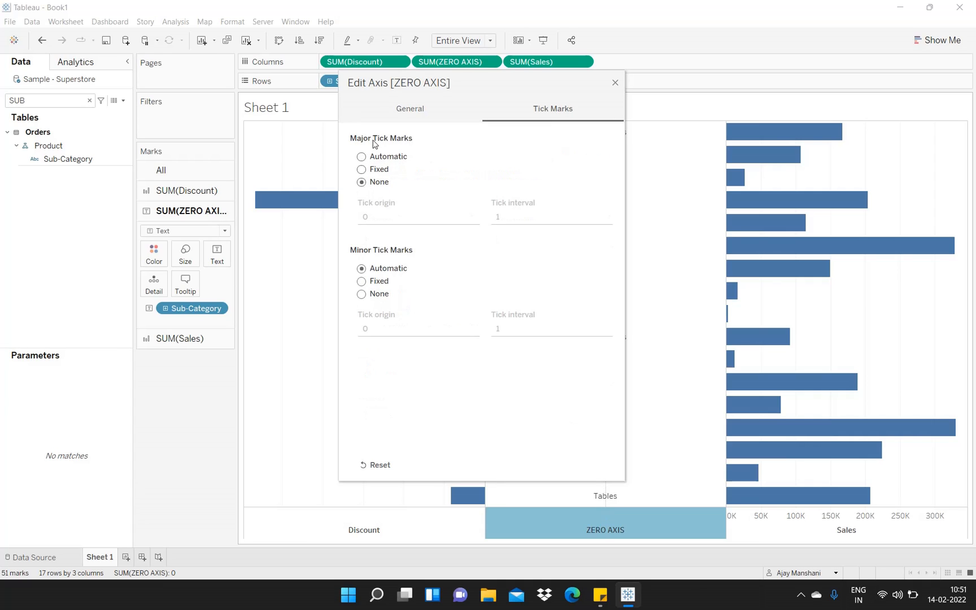
# Step: Try SUB CATEGORIES as the title of the ZERO AXIS axis, then clear the title and leave it blank
pyautogui.click(388, 109)
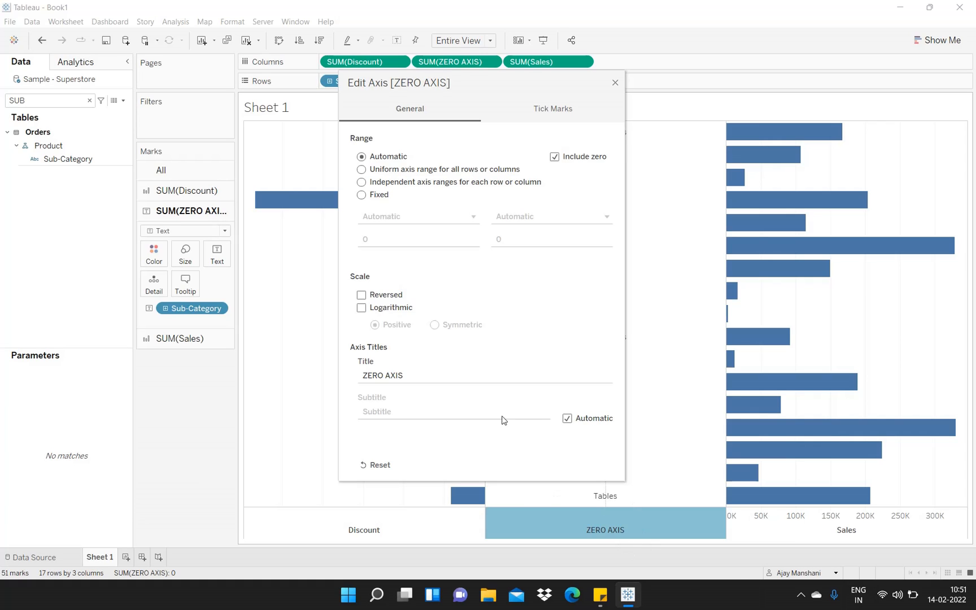
pyautogui.click(423, 375)
pyautogui.press('BackSpace')
pyautogui.write('SUB CATEGORIE')
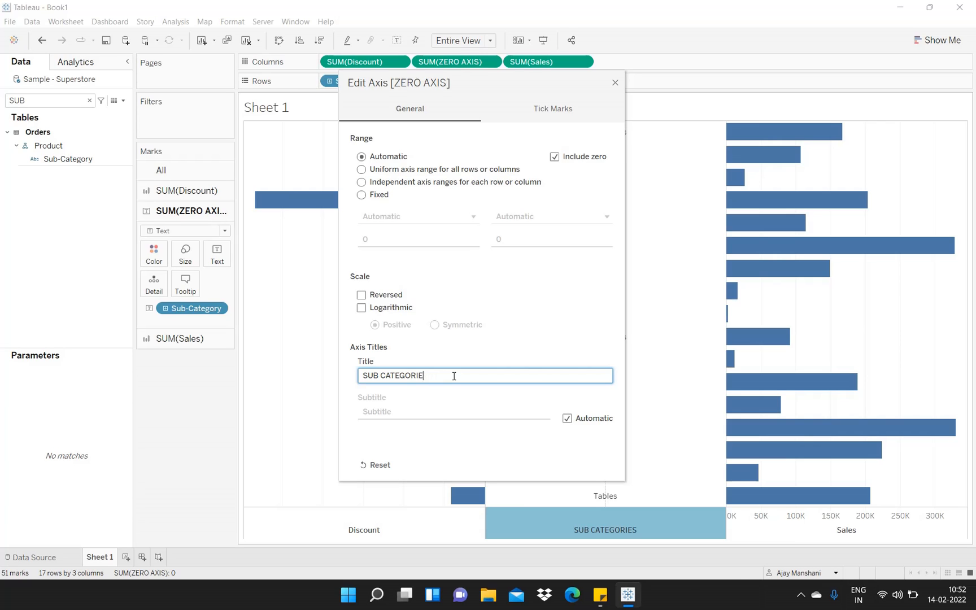
pyautogui.hotkey('ctrl', 'BackSpace')
pyautogui.hotkey('ctrl', 'BackSpace')
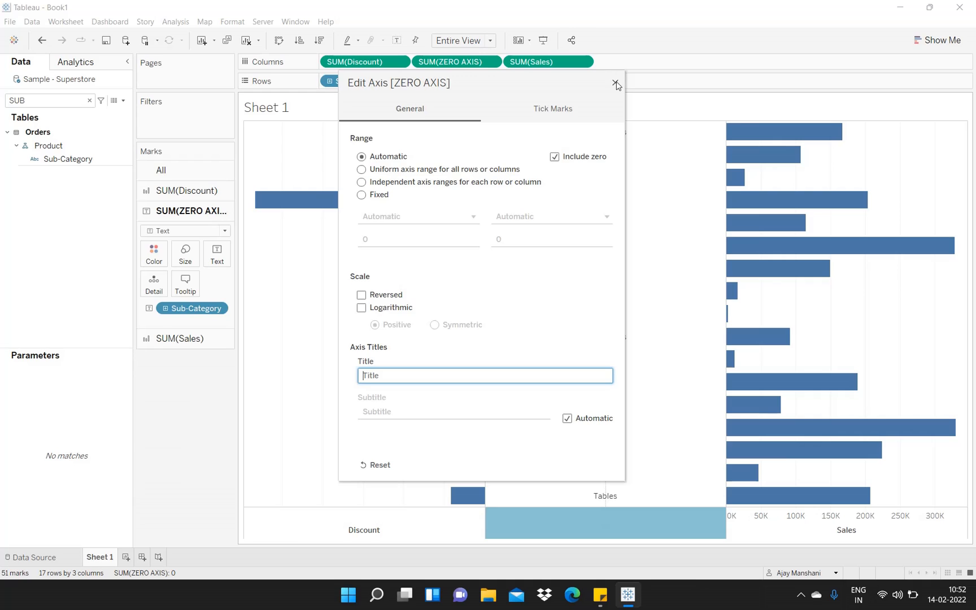
pyautogui.click(615, 83)
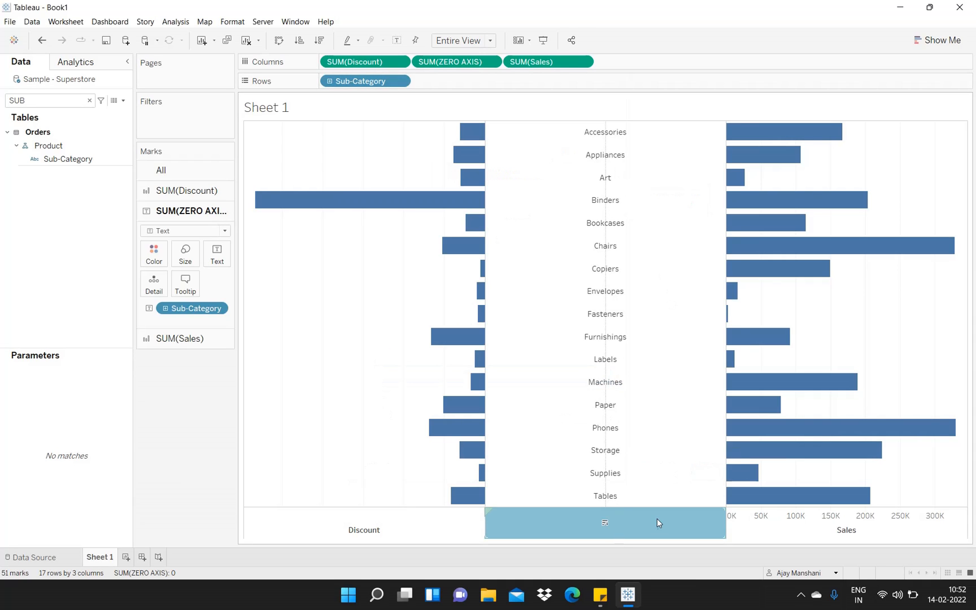
# Step: Set the major tick marks of the Sales axis to None
pyautogui.click(891, 536)
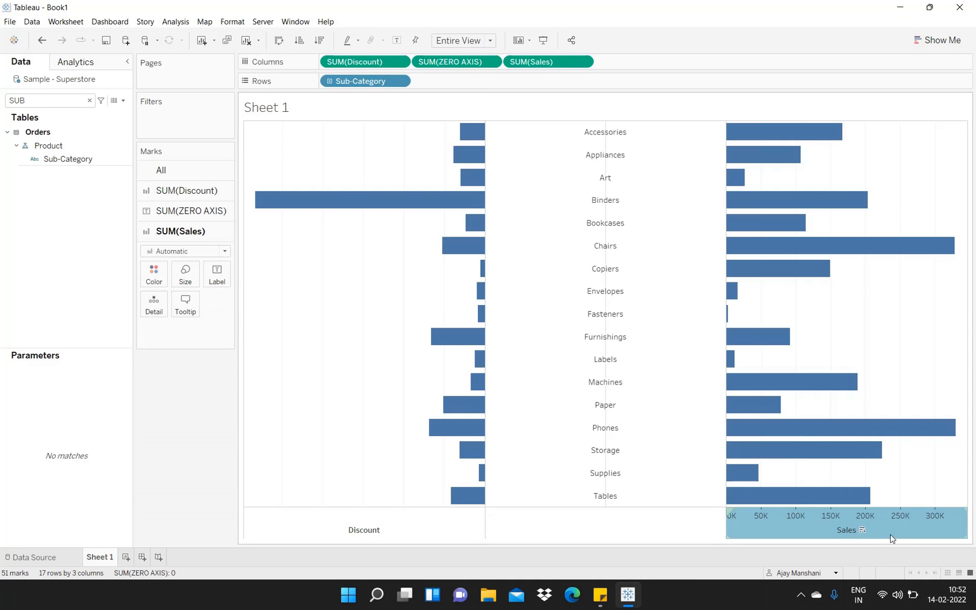
pyautogui.rightClick(891, 536)
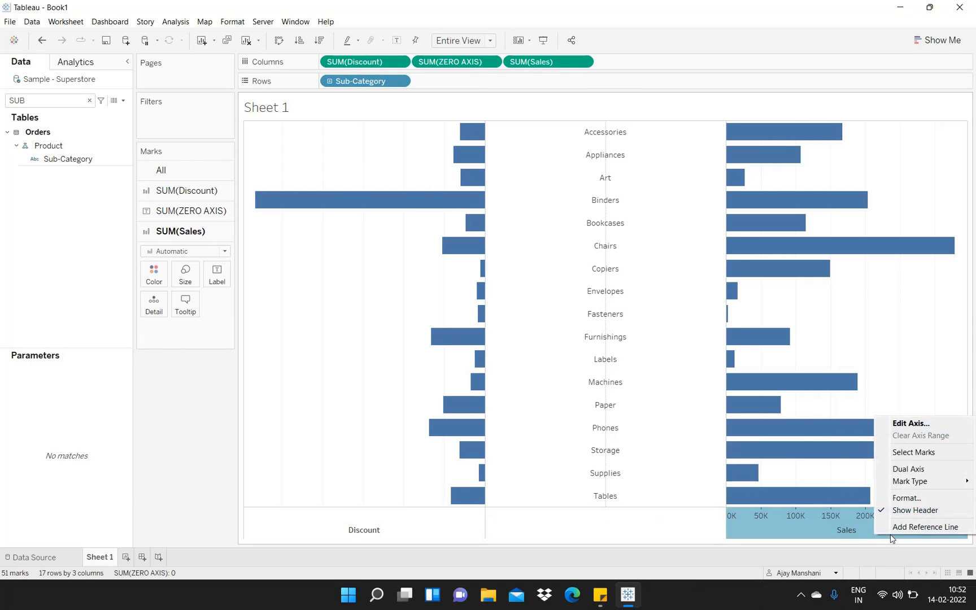
pyautogui.click(912, 423)
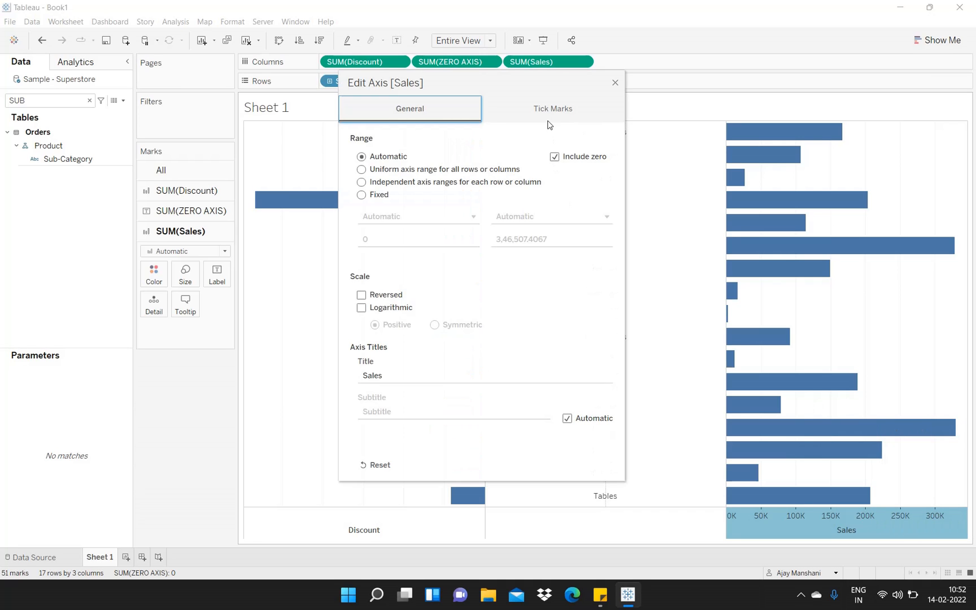
pyautogui.click(551, 110)
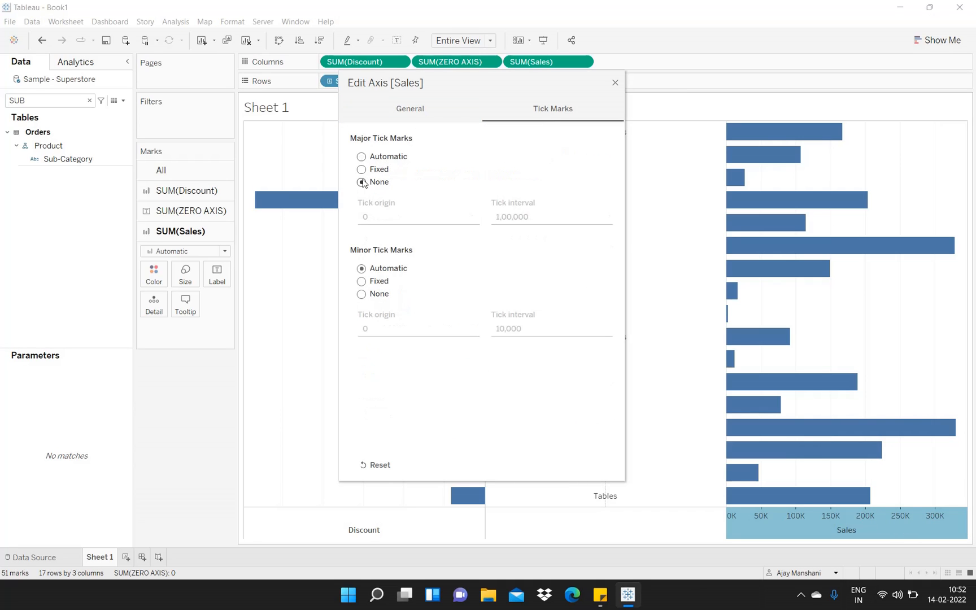
pyautogui.click(615, 83)
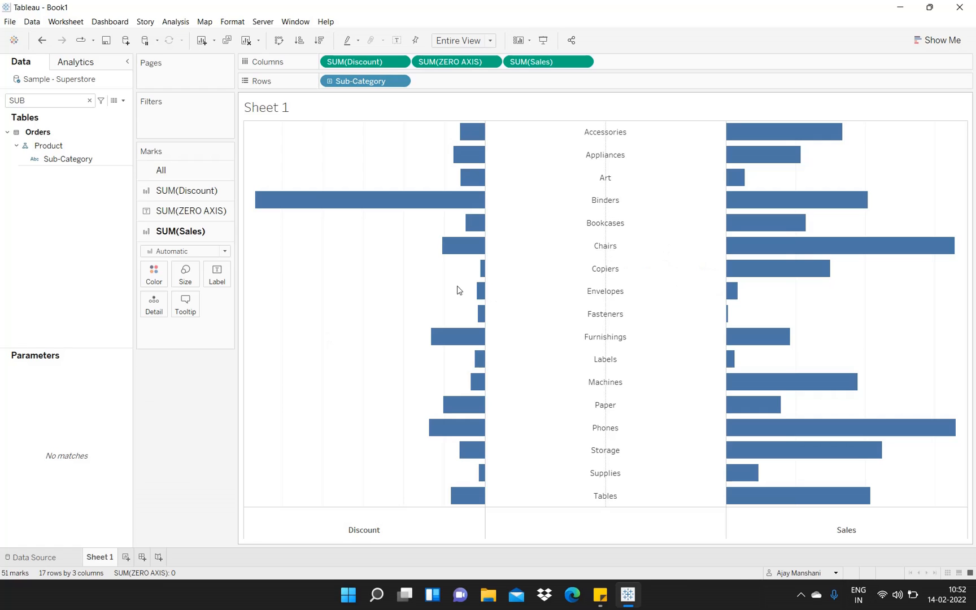
# Step: Format the Sub-Category label text of the ZERO AXIS marks as bold with font size 12
pyautogui.click(194, 216)
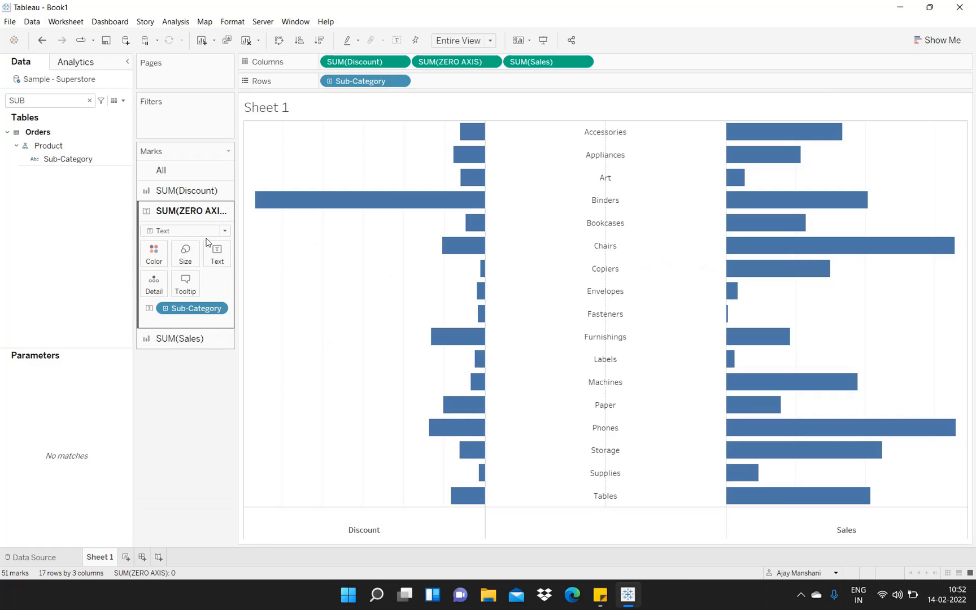
pyautogui.click(226, 261)
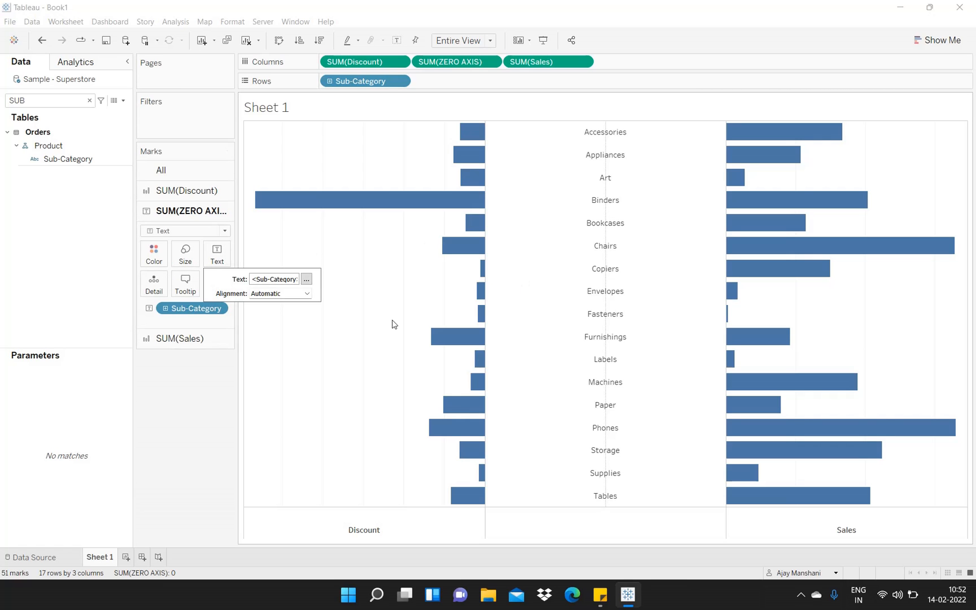
pyautogui.click(306, 279)
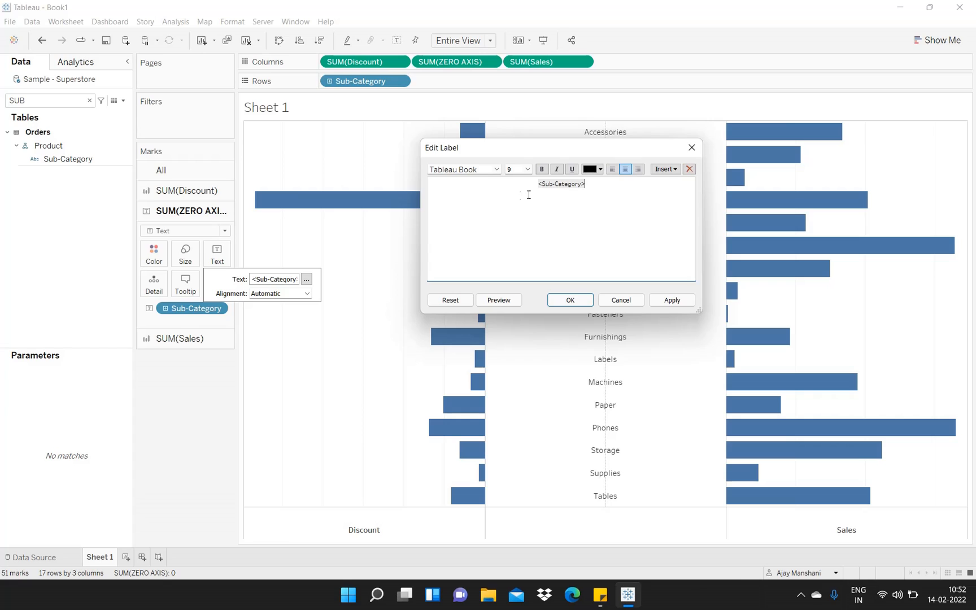
pyautogui.moveTo(528, 195); pyautogui.dragTo(510, 183)
pyautogui.click(543, 168)
pyautogui.click(527, 169)
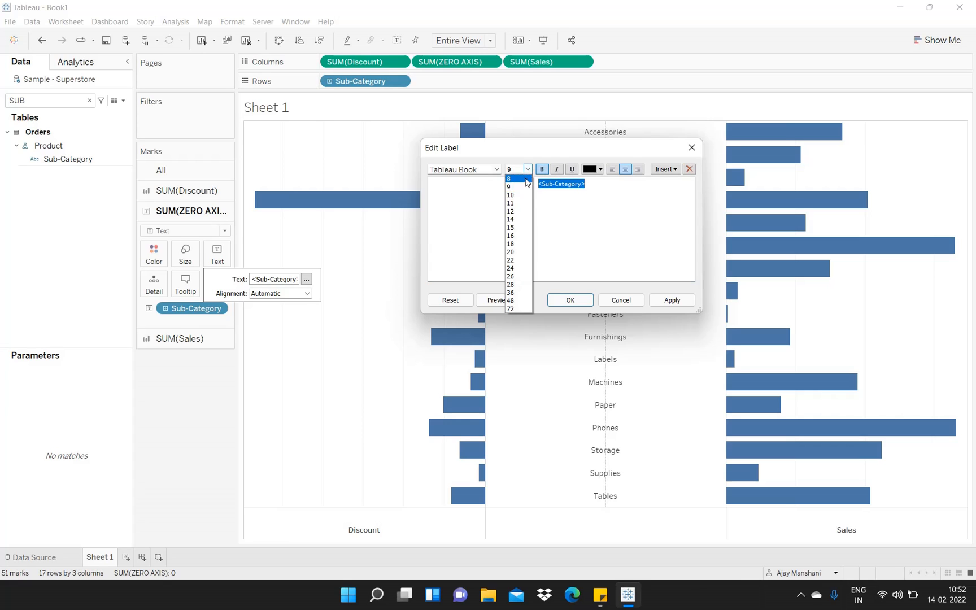
pyautogui.click(525, 211)
pyautogui.click(670, 299)
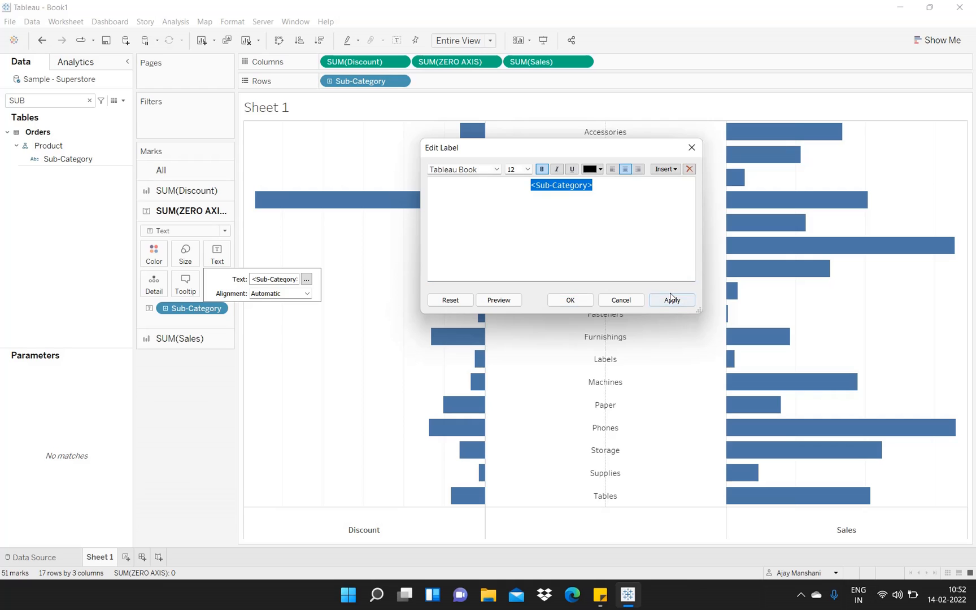
pyautogui.click(586, 305)
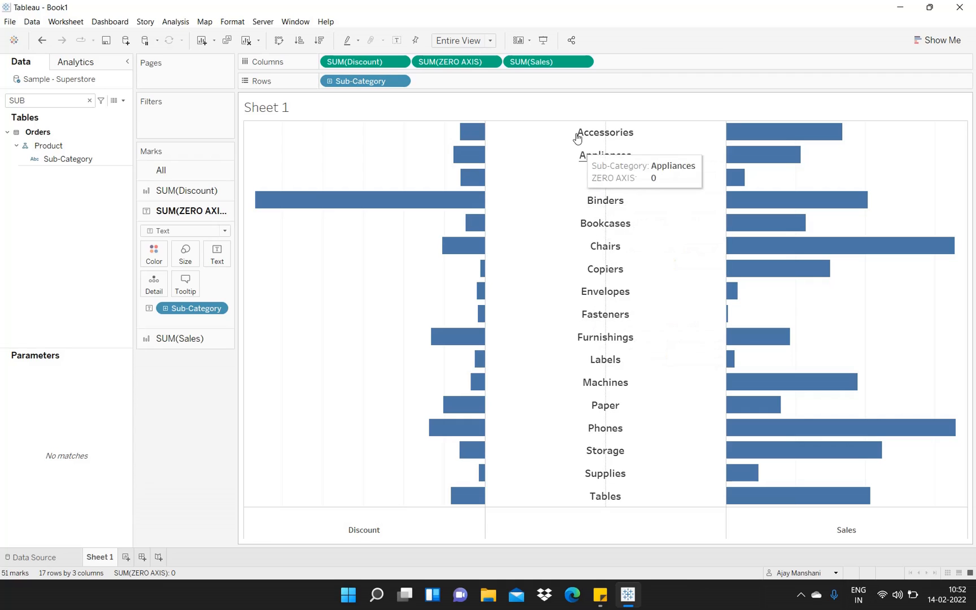
# Step: Color the Discount bars light orange
pyautogui.click(184, 191)
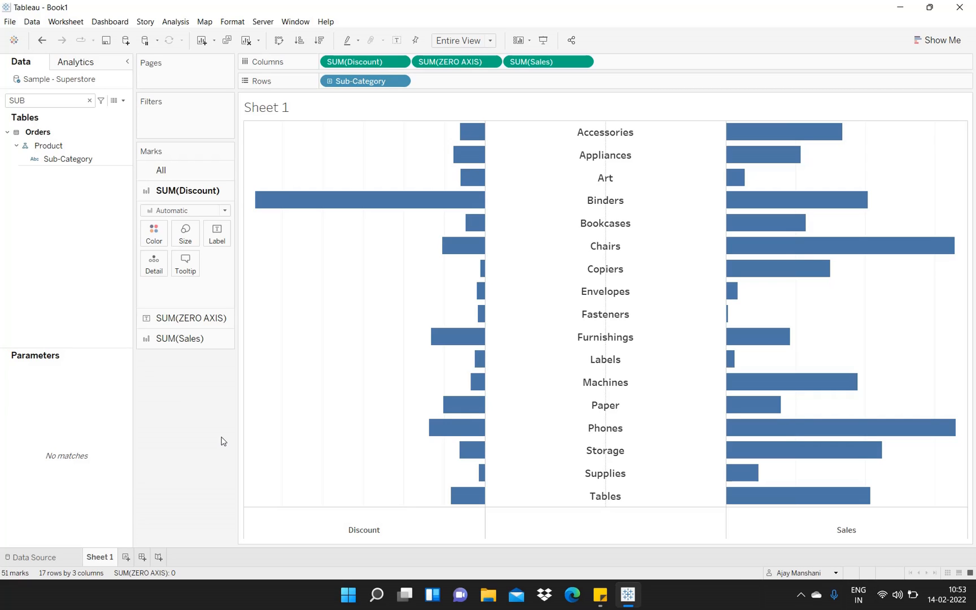
pyautogui.click(154, 233)
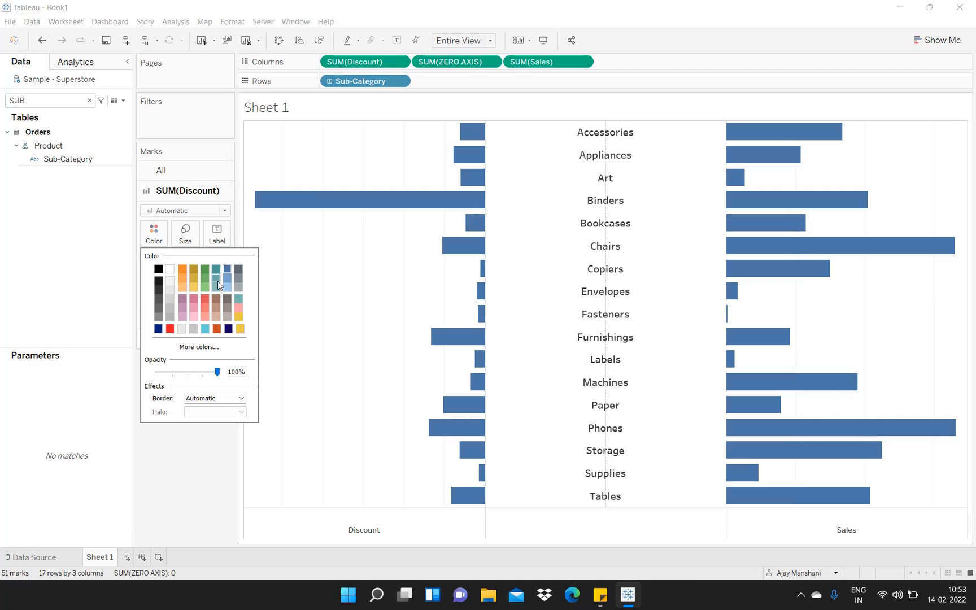
pyautogui.click(184, 275)
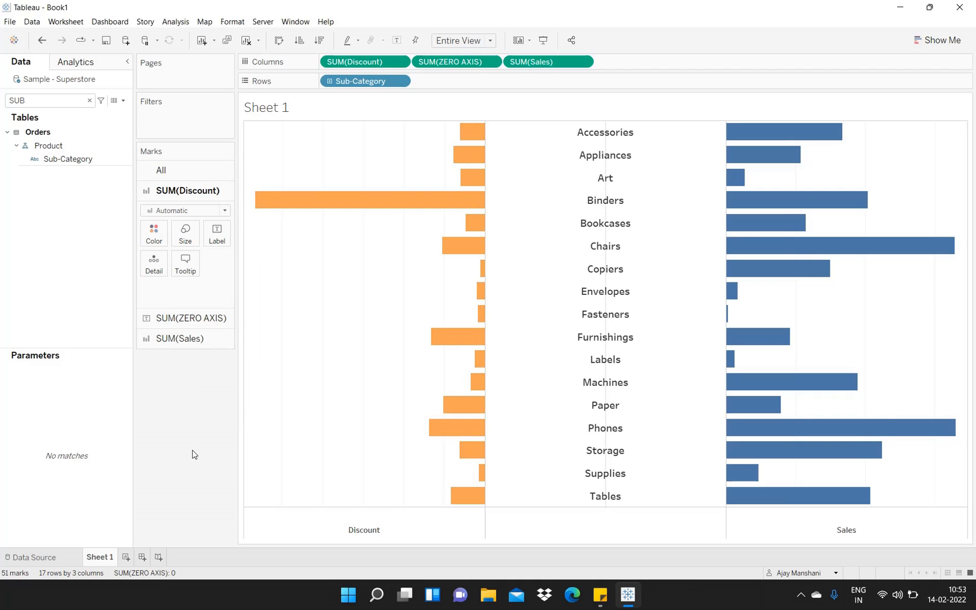
# Step: Color the Sales bars a lighter blue
pyautogui.click(181, 339)
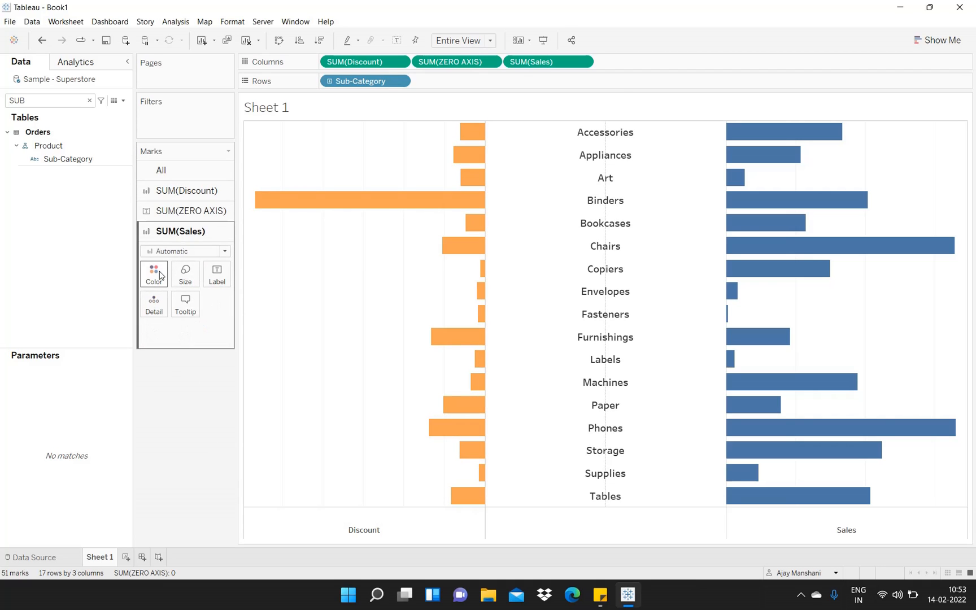
pyautogui.click(153, 274)
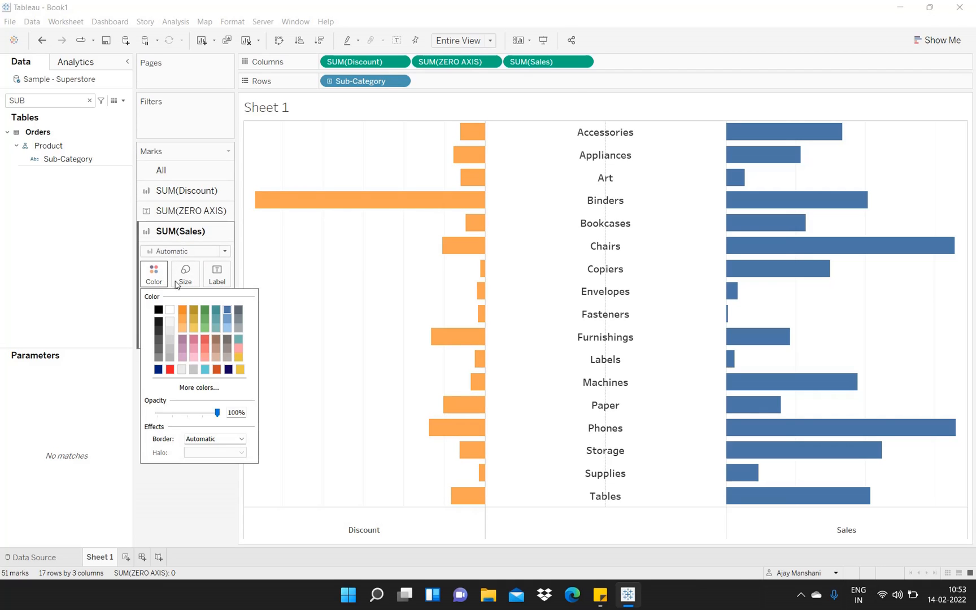
pyautogui.click(228, 318)
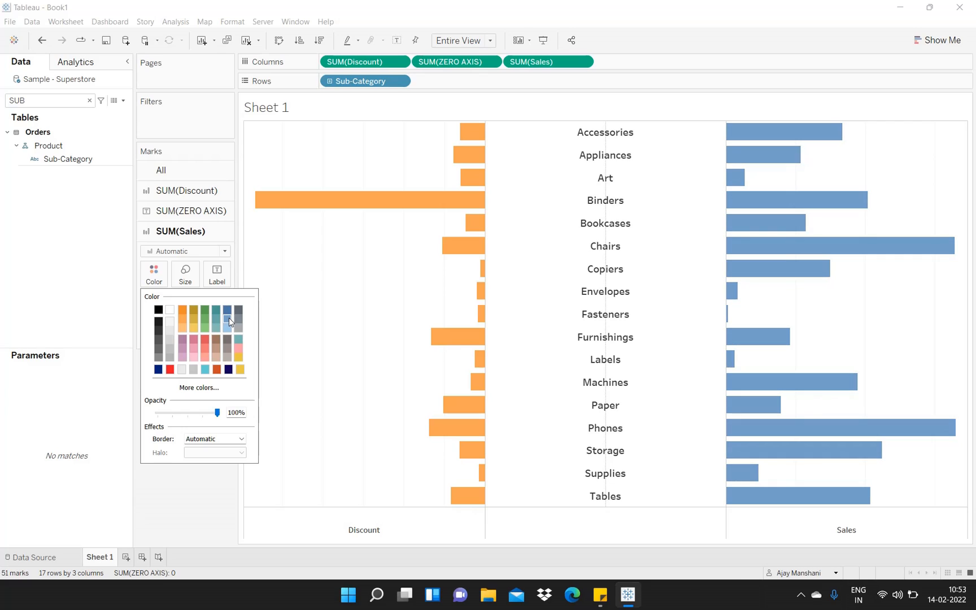
pyautogui.click(191, 531)
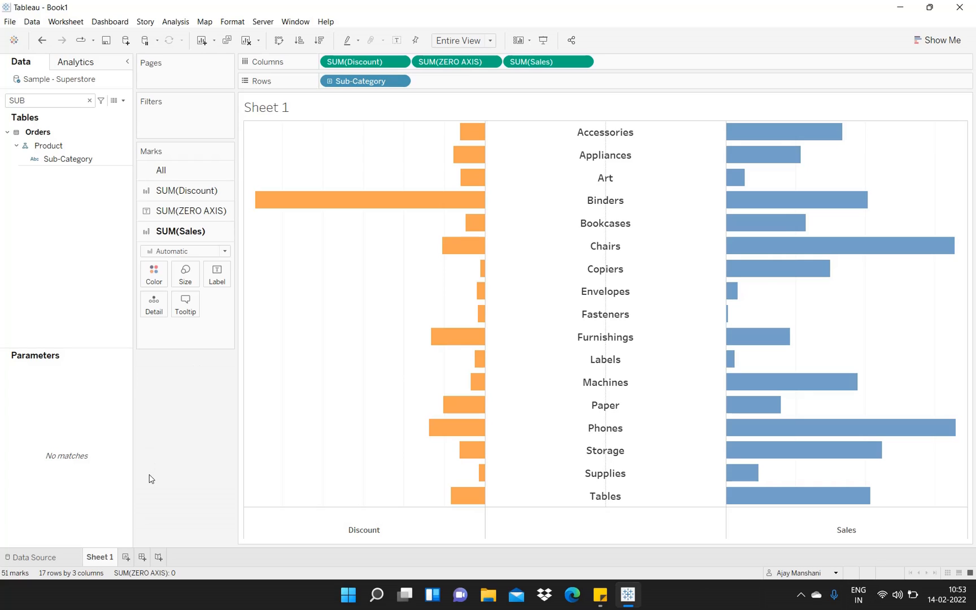
# Step: Examine the Discount and Sales values of the Binders and Labels bars in the chart
pyautogui.moveTo(402, 200)
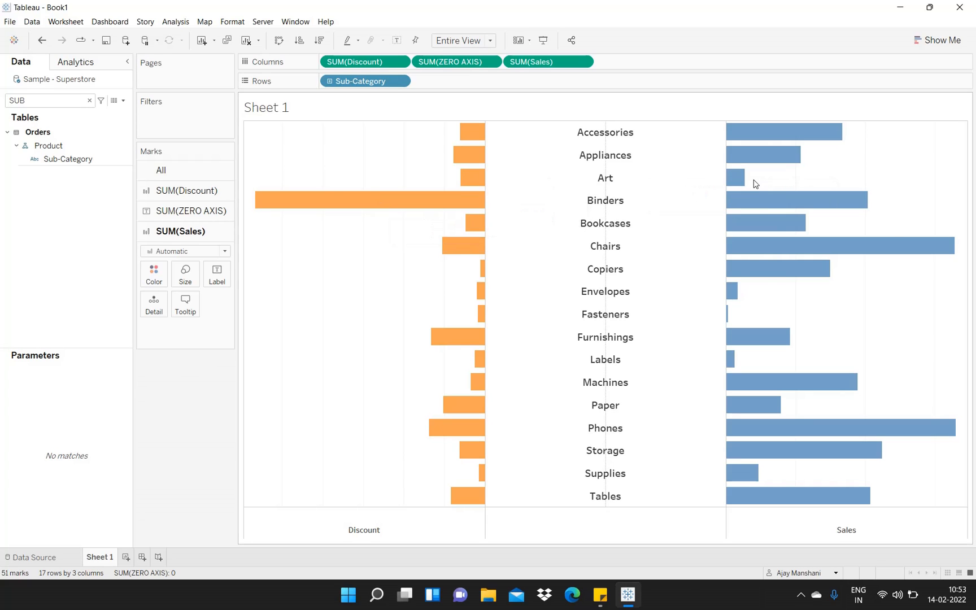
pyautogui.moveTo(781, 199)
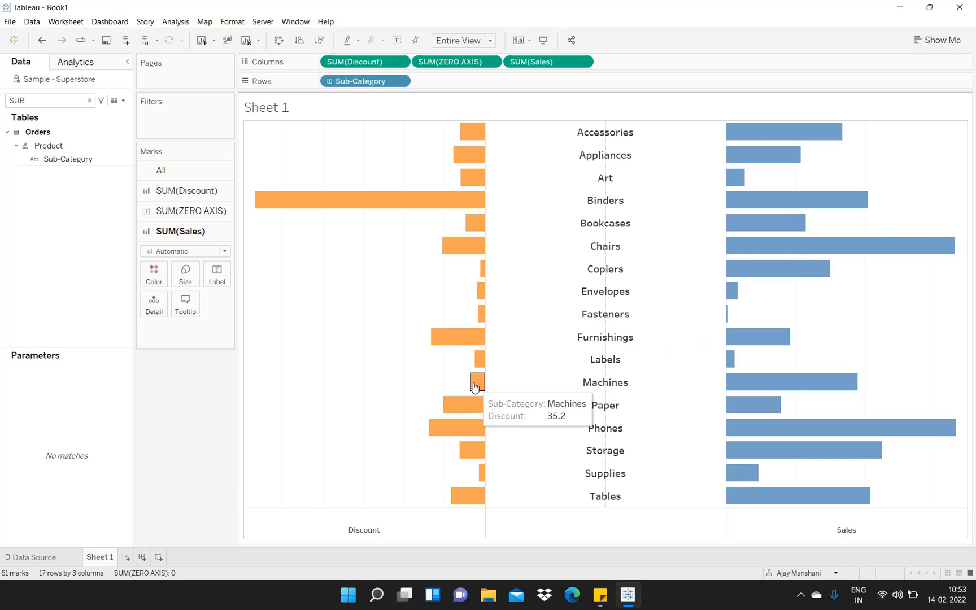
pyautogui.moveTo(477, 368)
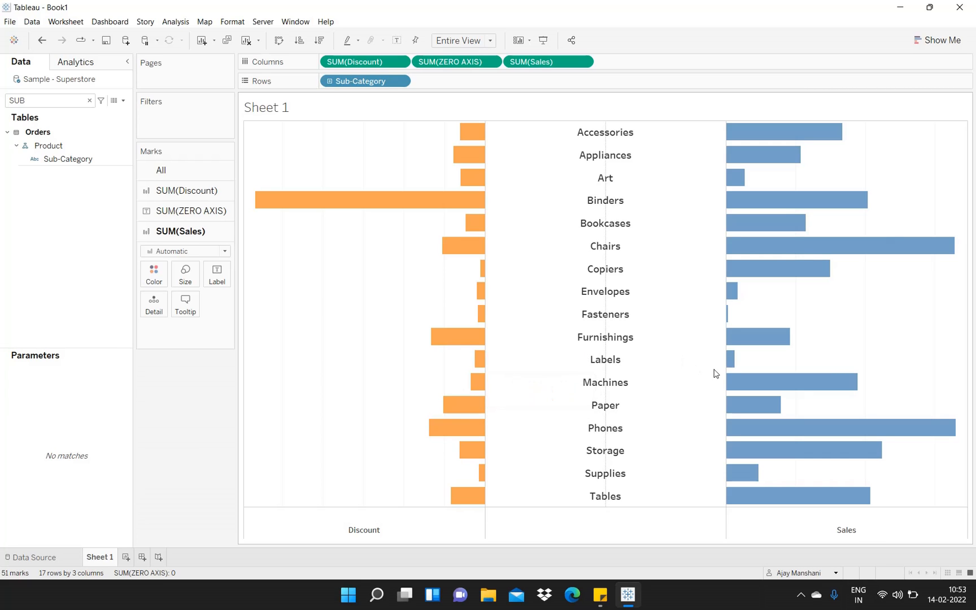
pyautogui.moveTo(739, 366)
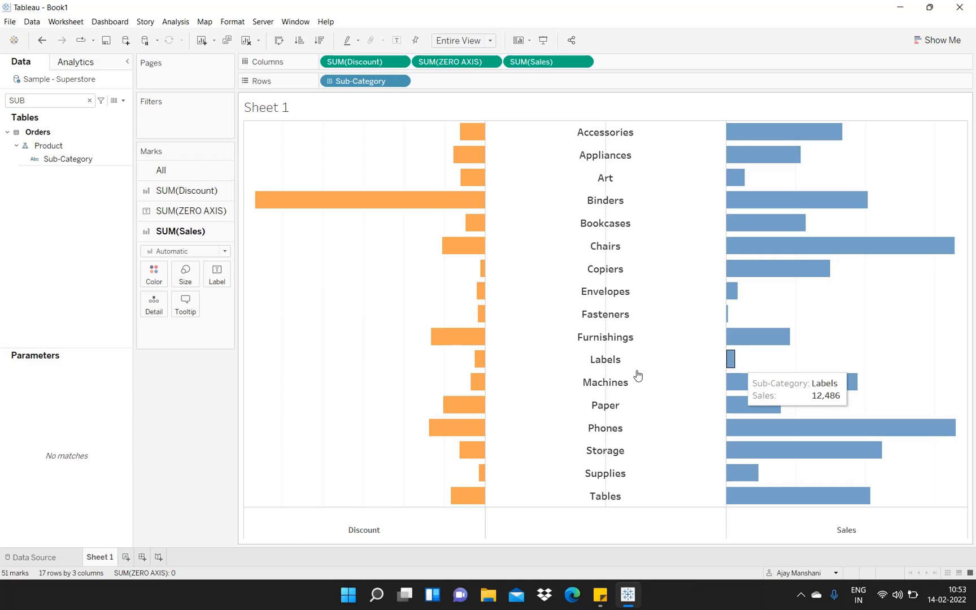
# Step: Set the sheet's Grand Total pane and header borders to None
pyautogui.rightClick(314, 278)
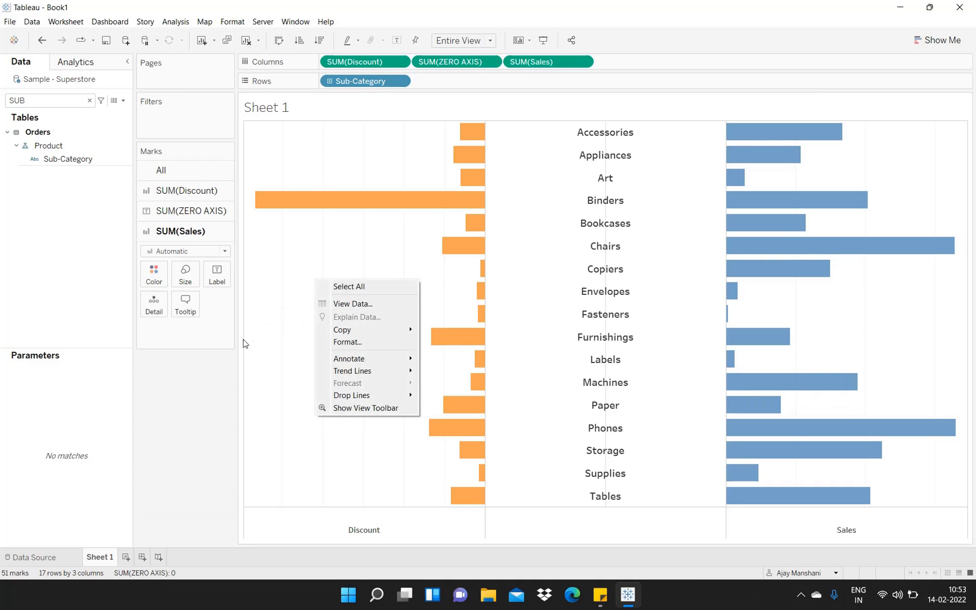
pyautogui.click(222, 354)
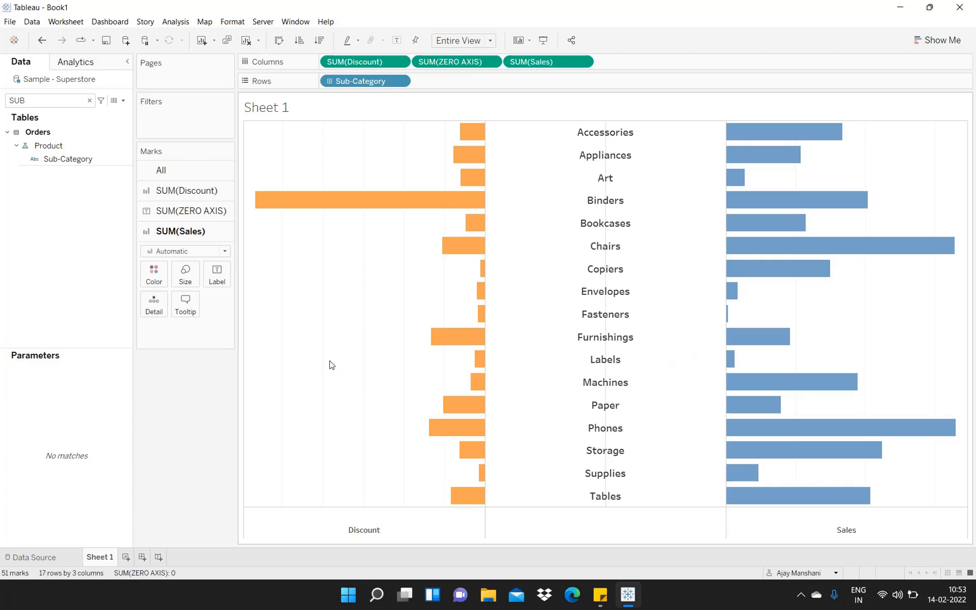
pyautogui.rightClick(330, 314)
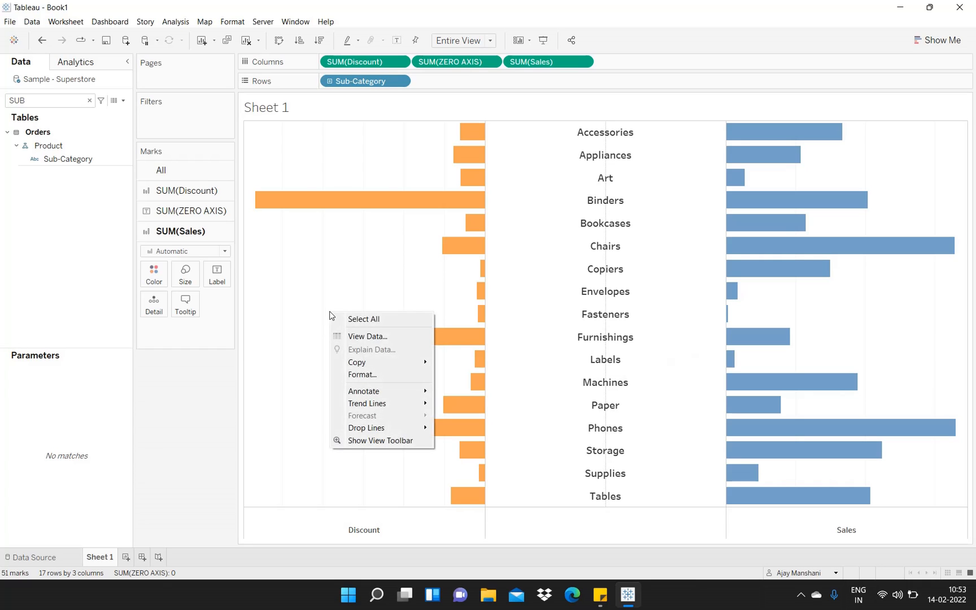
pyautogui.click(378, 376)
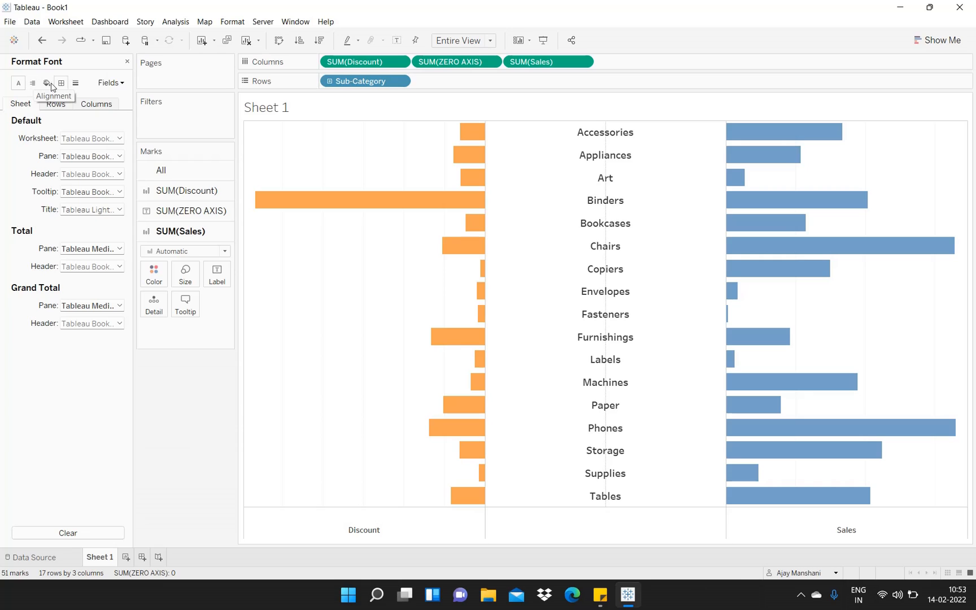
pyautogui.click(63, 86)
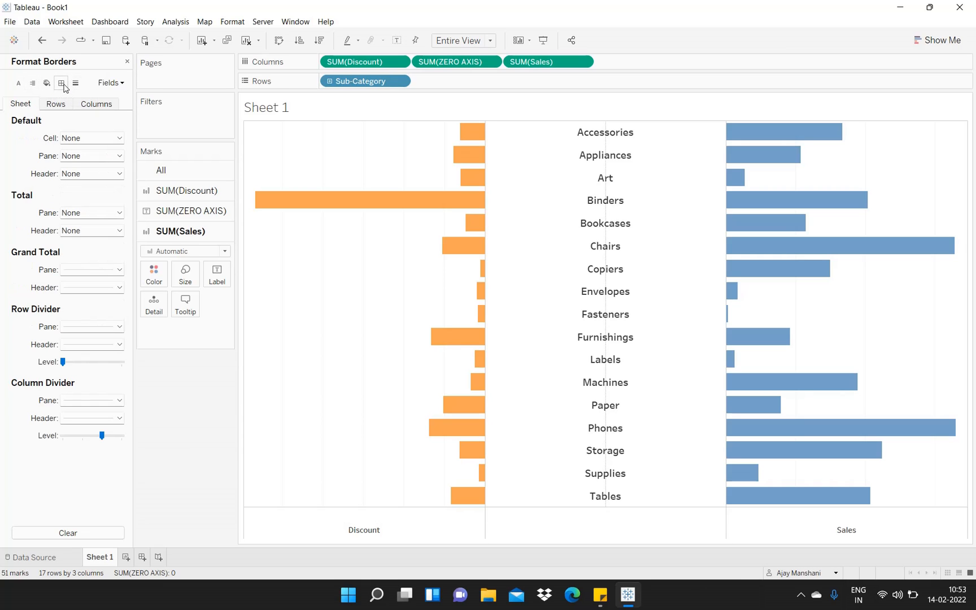
pyautogui.click(119, 269)
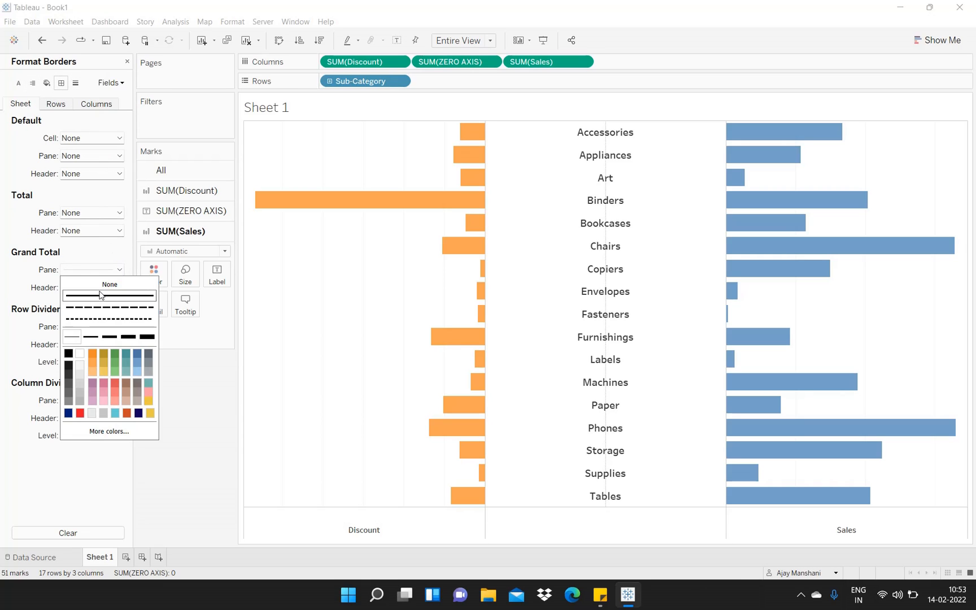
pyautogui.click(117, 288)
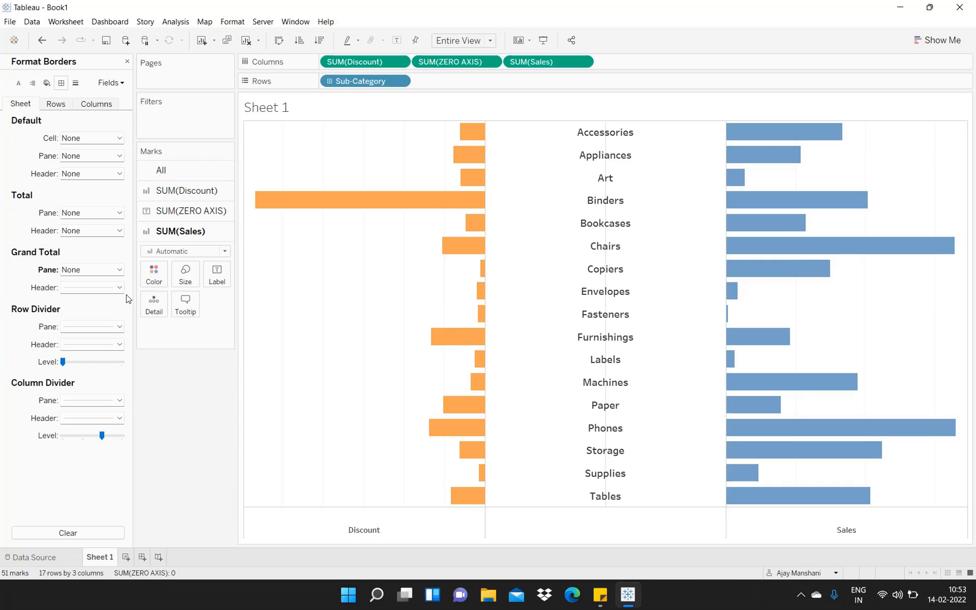
pyautogui.click(119, 287)
pyautogui.click(110, 303)
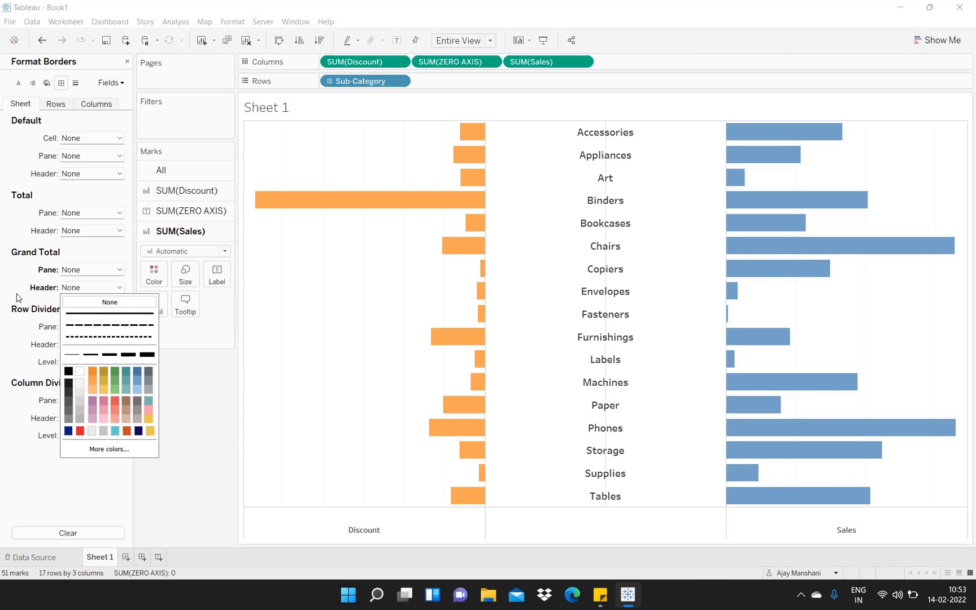
# Step: Set the sheet's Row Divider and Column Divider pane borders to None
pyautogui.click(119, 326)
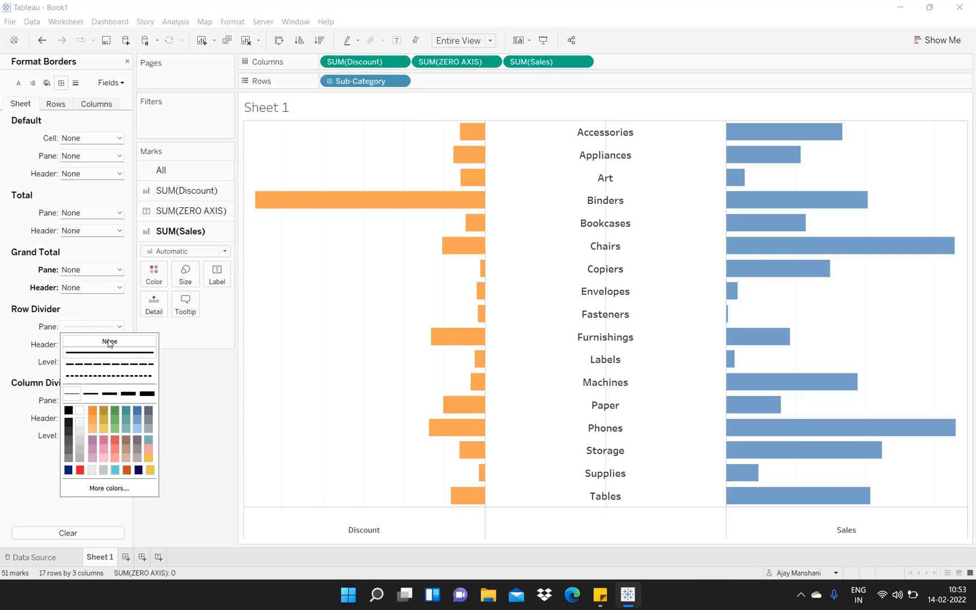
pyautogui.click(109, 341)
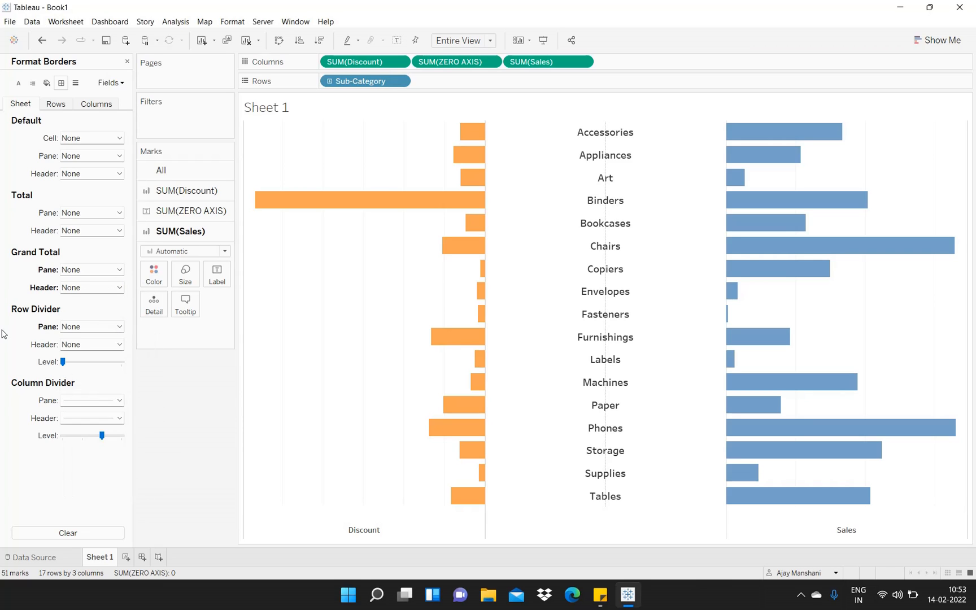
pyautogui.click(119, 400)
pyautogui.click(109, 415)
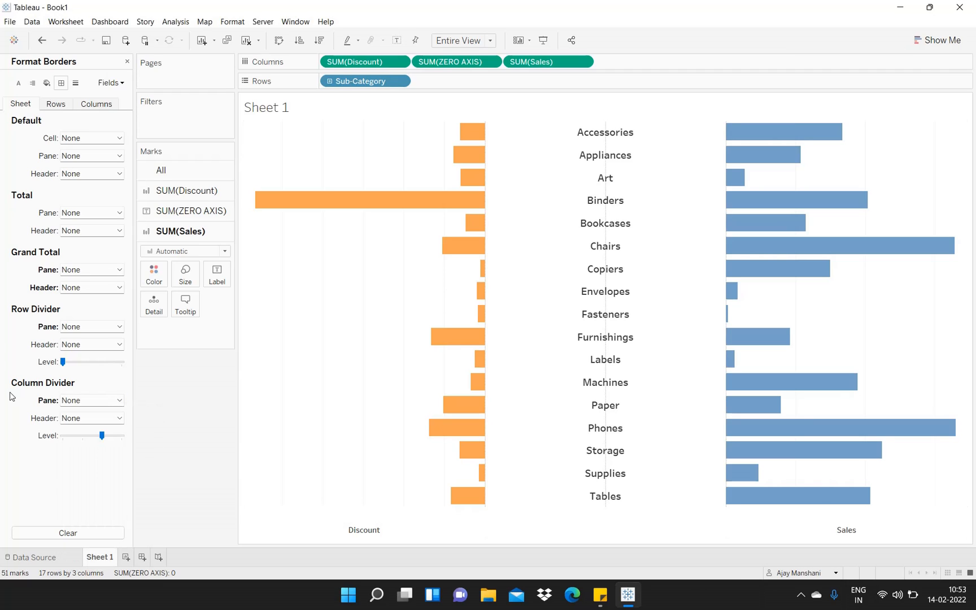
# Step: Set the grid lines and zero lines for the columns to None and close the formatting
pyautogui.click(52, 103)
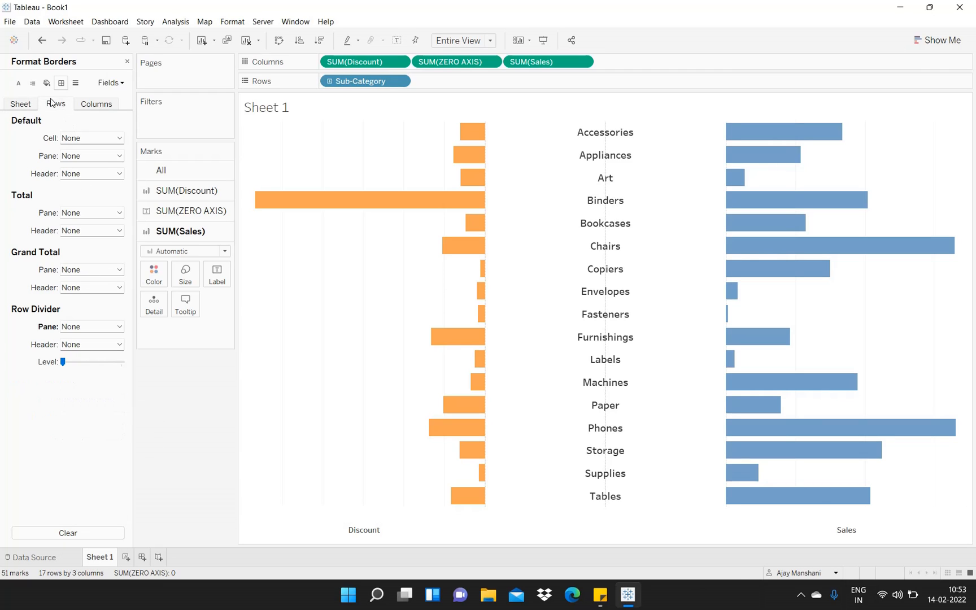
pyautogui.click(106, 105)
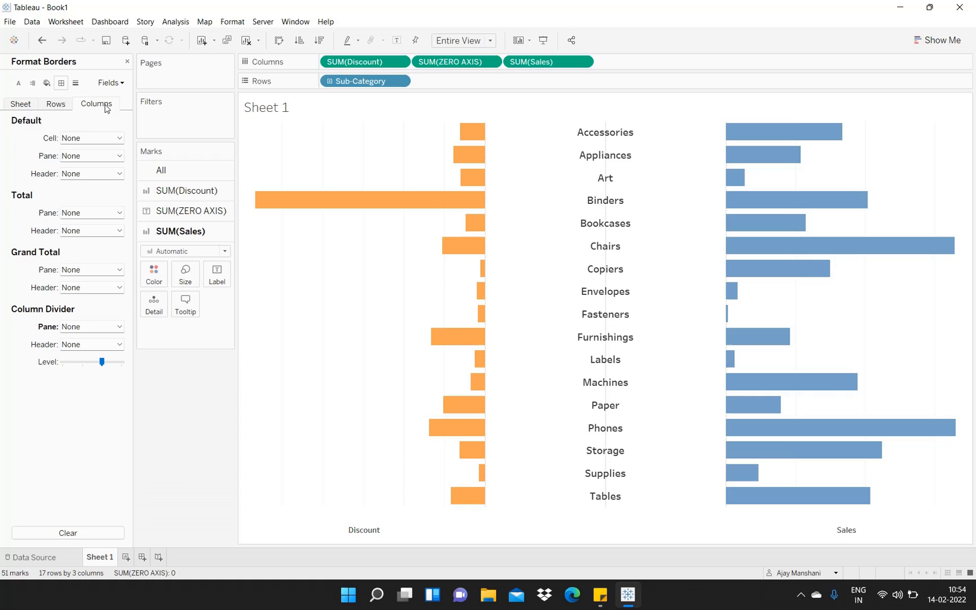
pyautogui.click(76, 83)
pyautogui.click(120, 138)
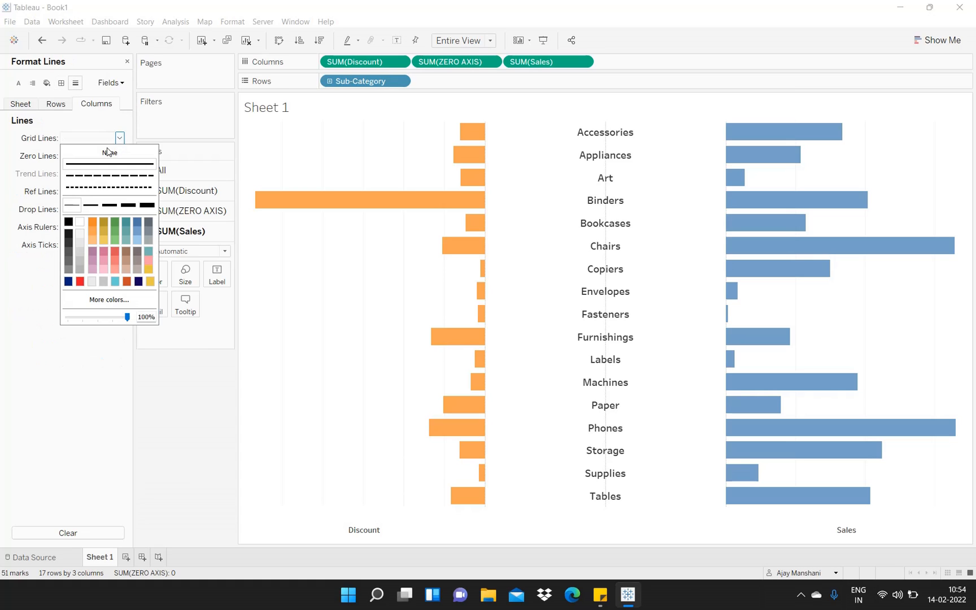
pyautogui.click(110, 153)
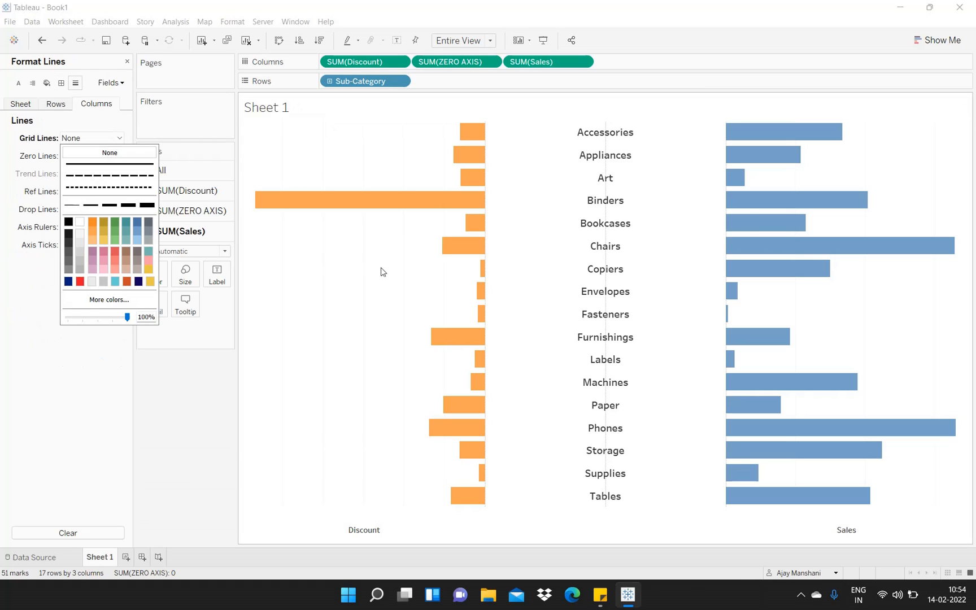
pyautogui.click(82, 436)
pyautogui.click(120, 156)
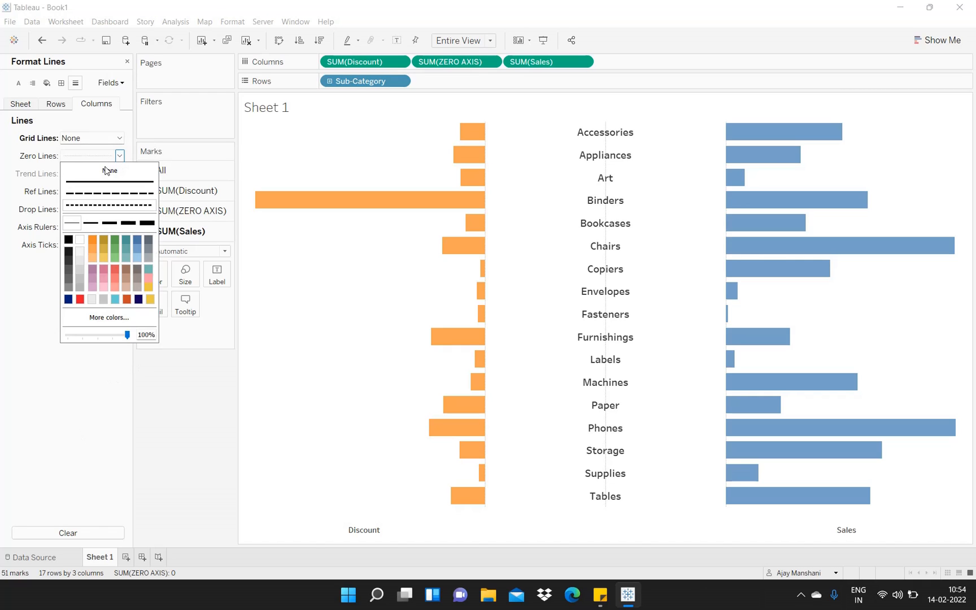
pyautogui.click(107, 171)
pyautogui.click(90, 391)
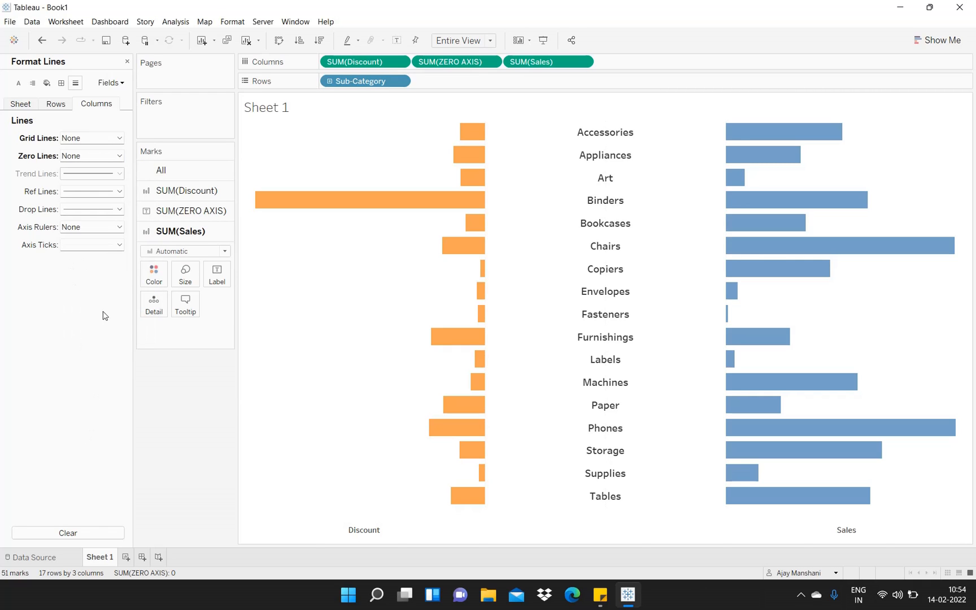
pyautogui.click(127, 62)
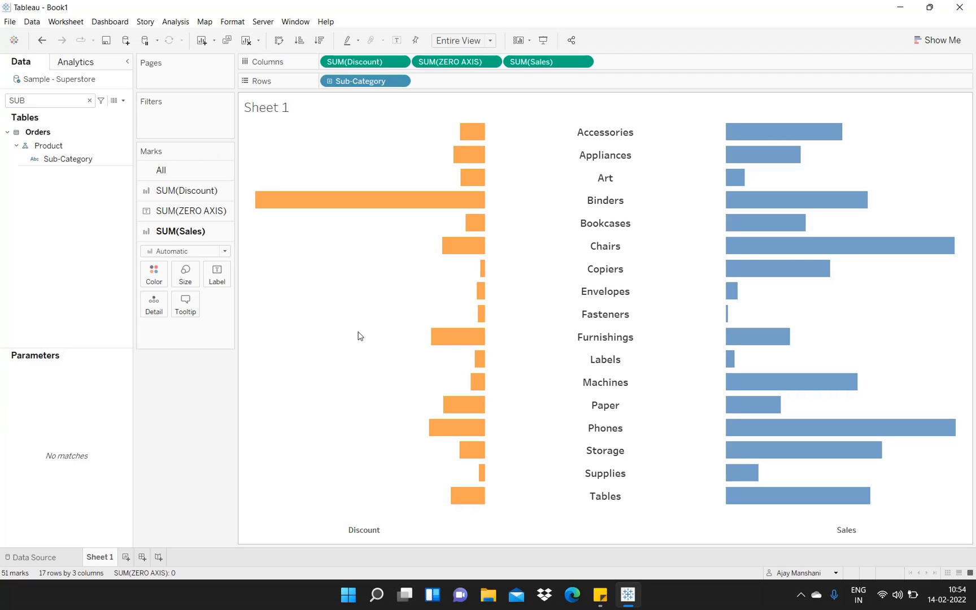
# Step: Change the data type of the ZERO AXIS field to Number (decimal) and clear the field search
pyautogui.click(89, 100)
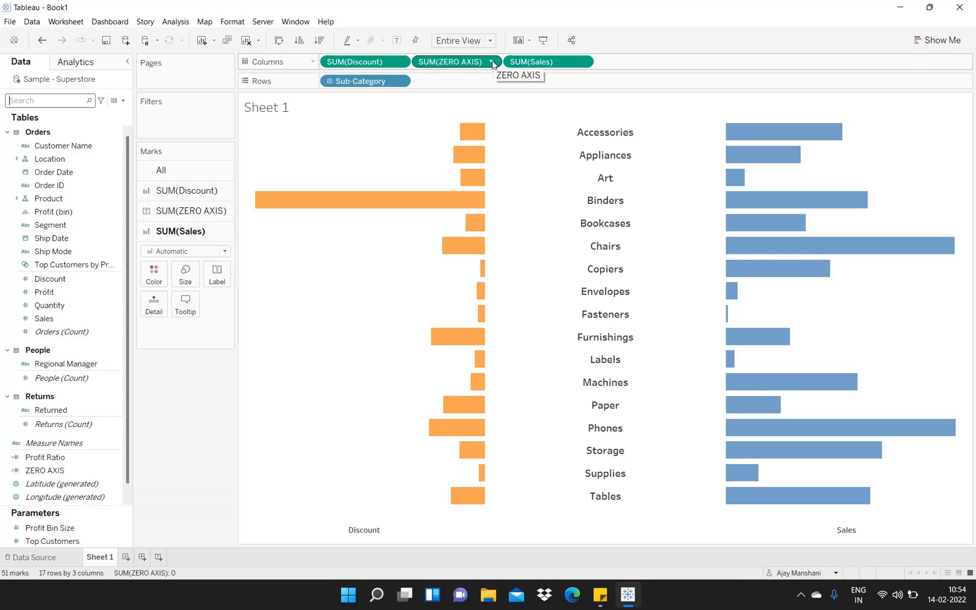
pyautogui.write('ZER')
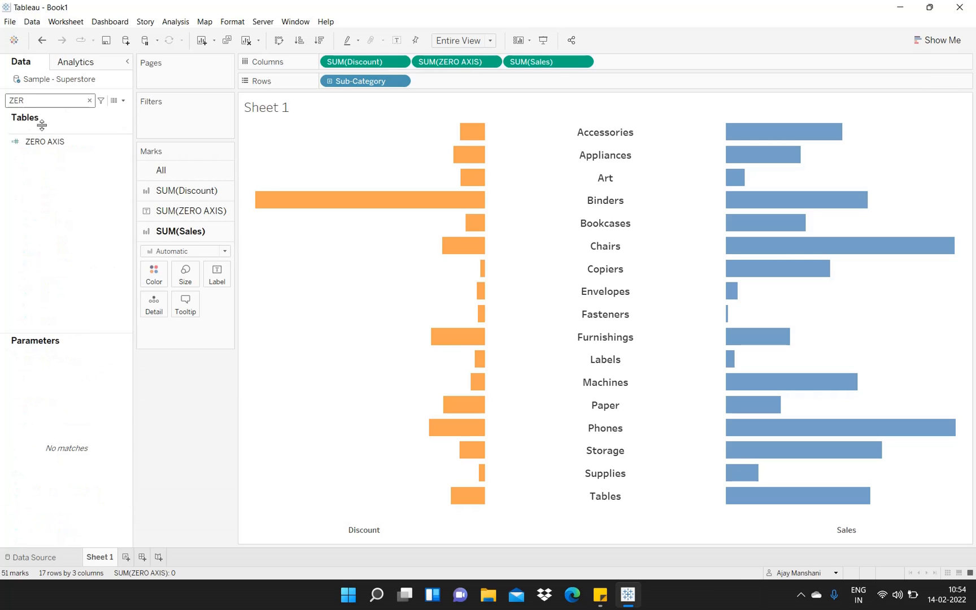
pyautogui.click(16, 144)
pyautogui.click(16, 144)
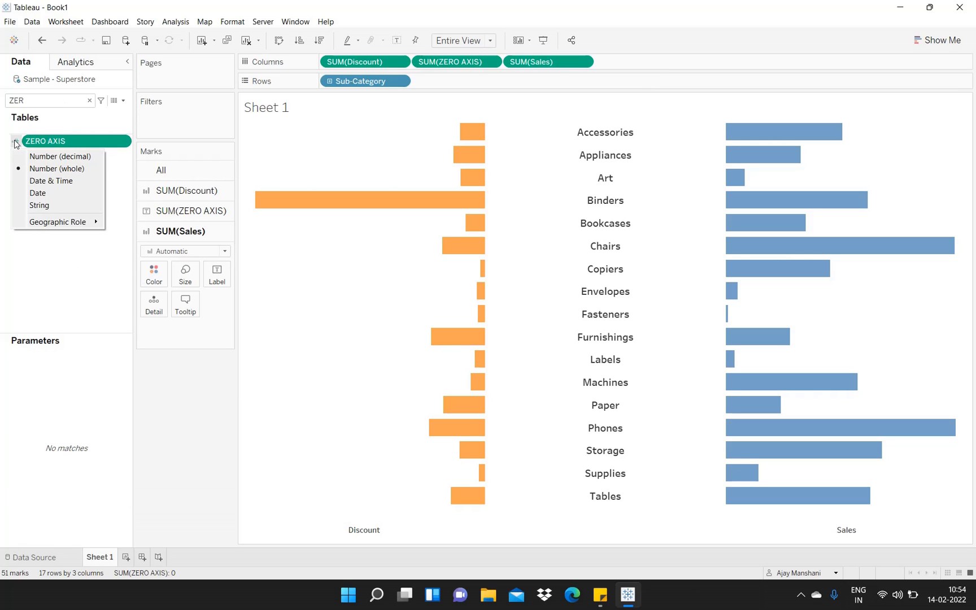
pyautogui.click(41, 157)
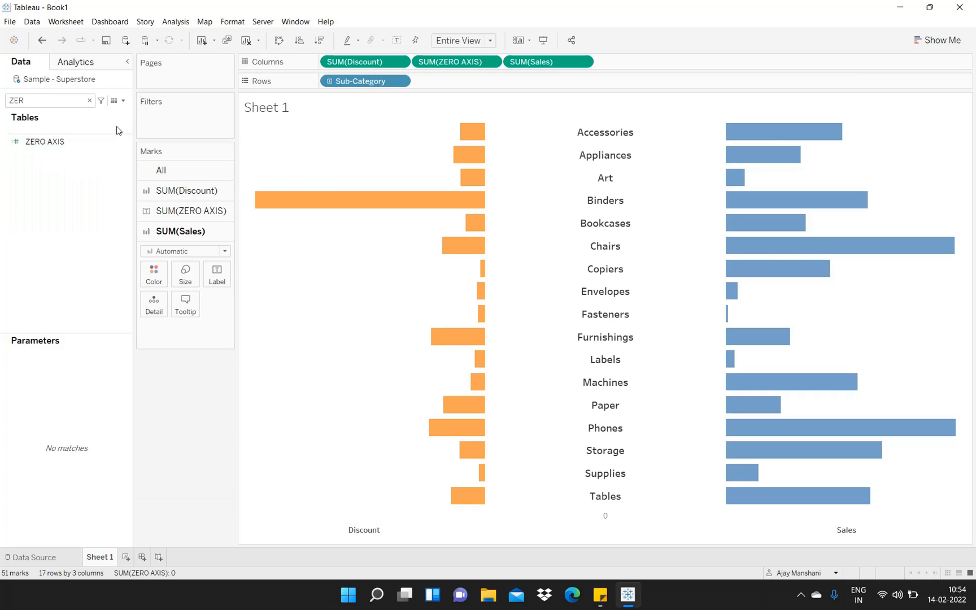
pyautogui.click(90, 100)
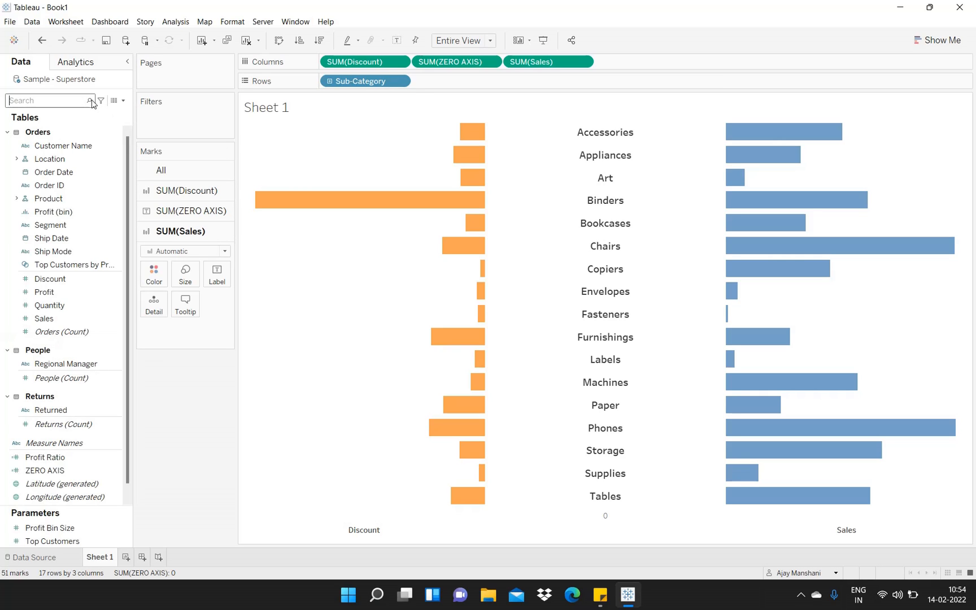
# Step: Make ZERO AXIS a dual axis with Discount, and add a second ZERO AXIS after Sales as its dual axis
pyautogui.click(492, 62)
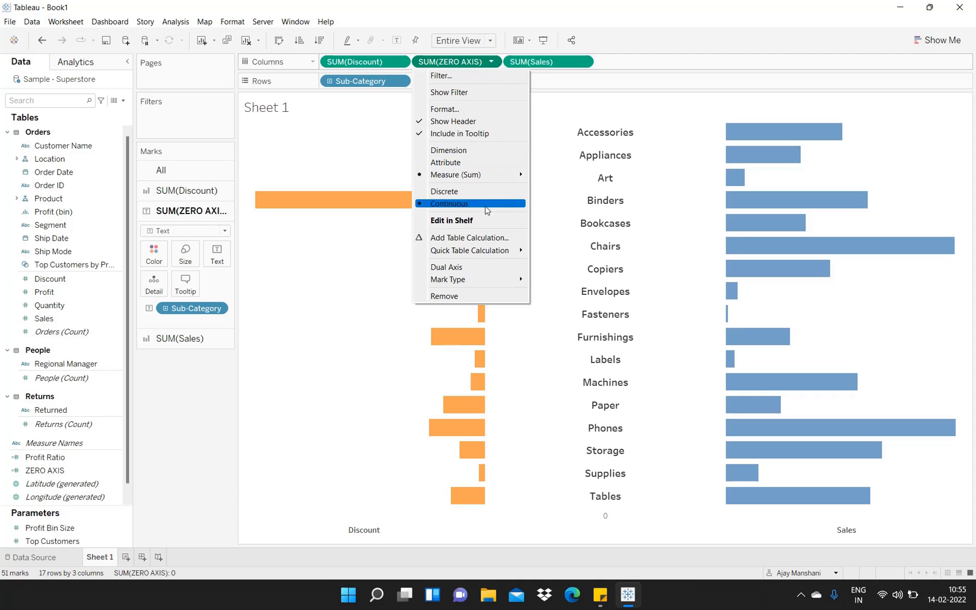
pyautogui.click(460, 267)
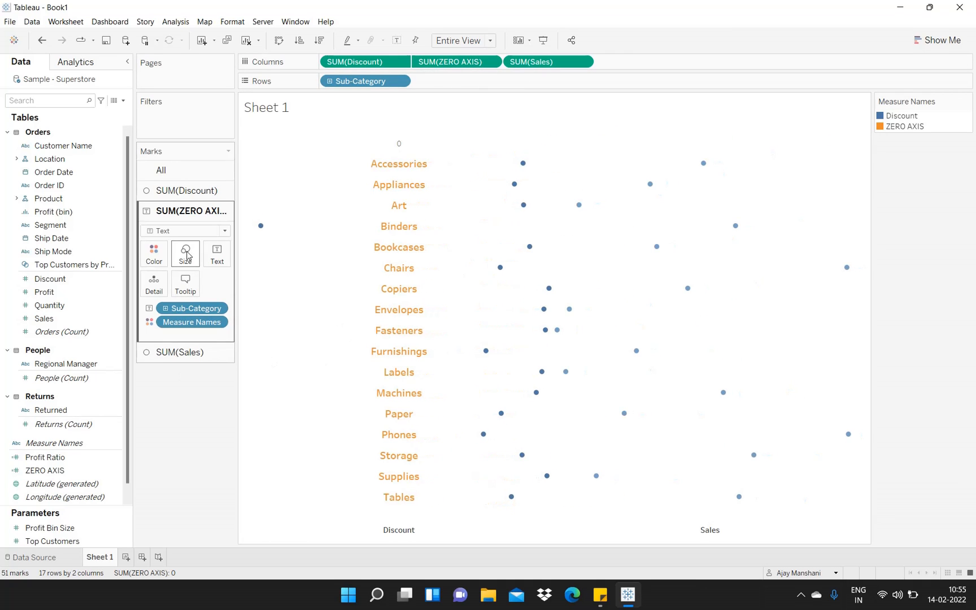
pyautogui.click(57, 100)
pyautogui.write('ZE')
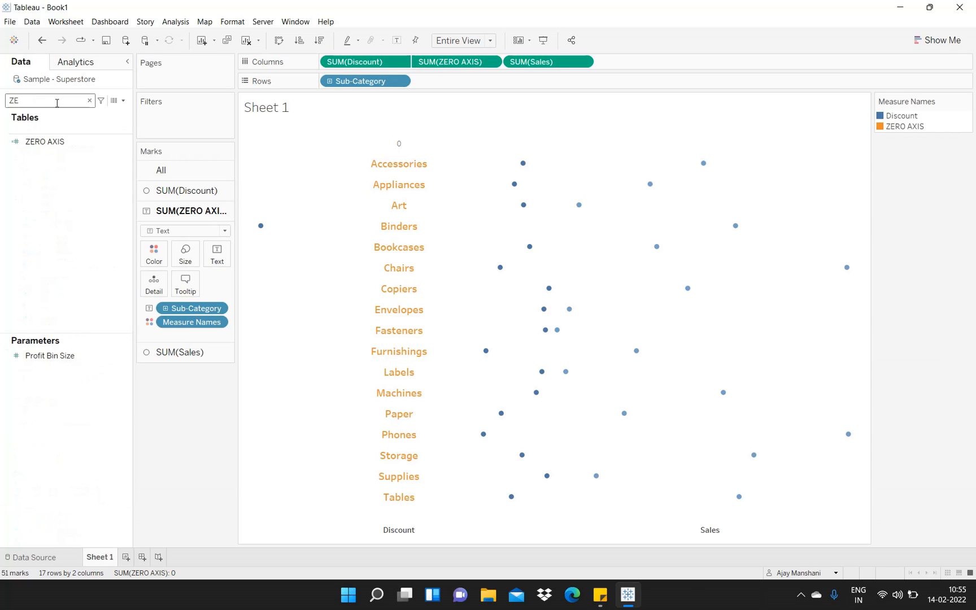
pyautogui.moveTo(53, 142); pyautogui.dragTo(664, 67)
pyautogui.click(675, 63)
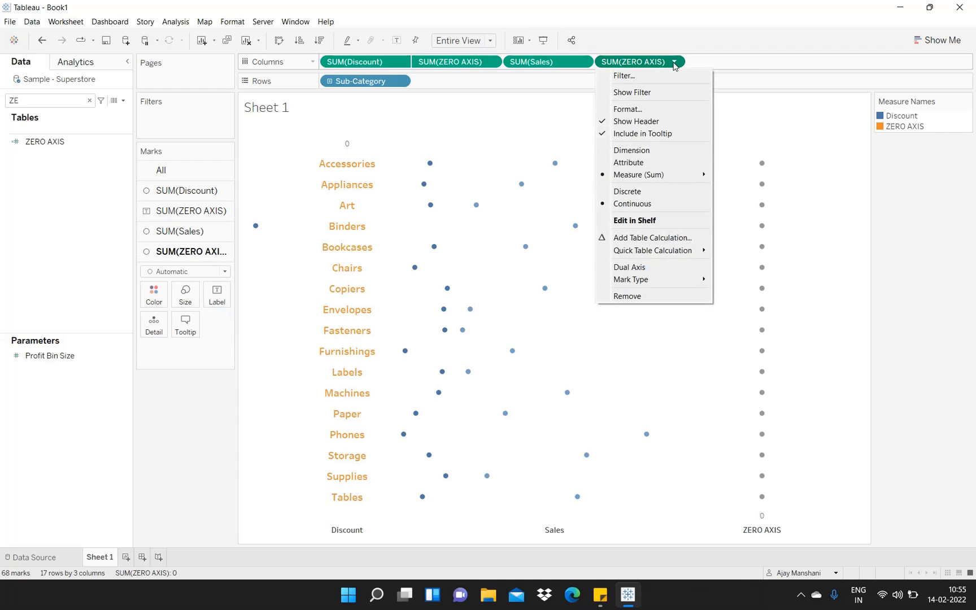
pyautogui.click(651, 268)
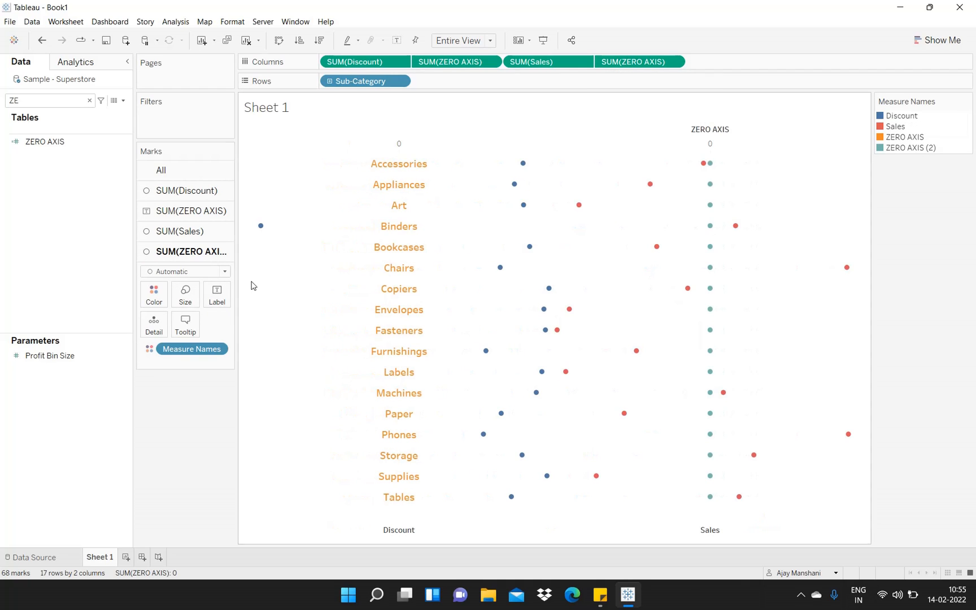
# Step: Change the mark type of both the Discount and the Sales marks to Bar
pyautogui.click(181, 197)
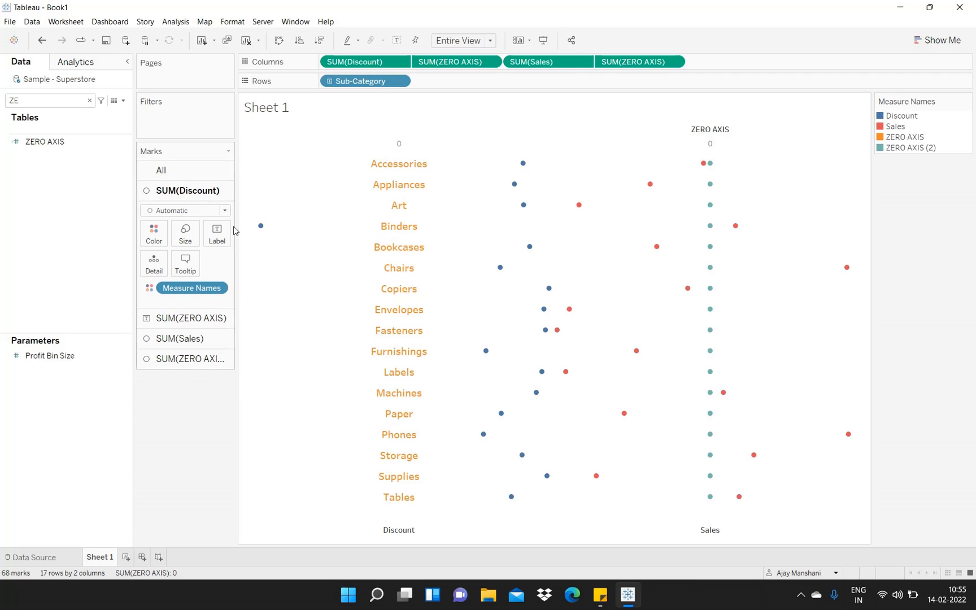
pyautogui.click(224, 210)
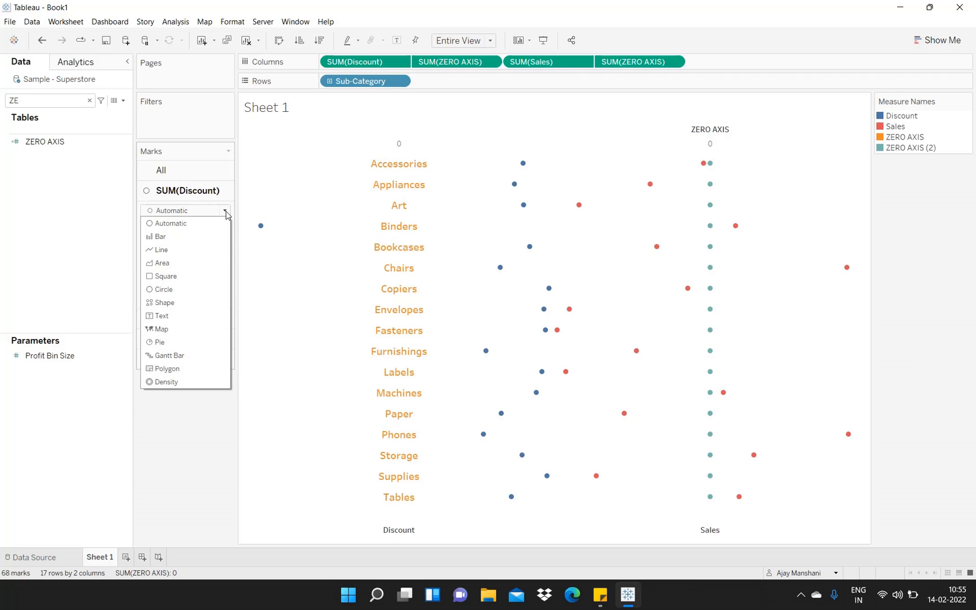
pyautogui.click(189, 237)
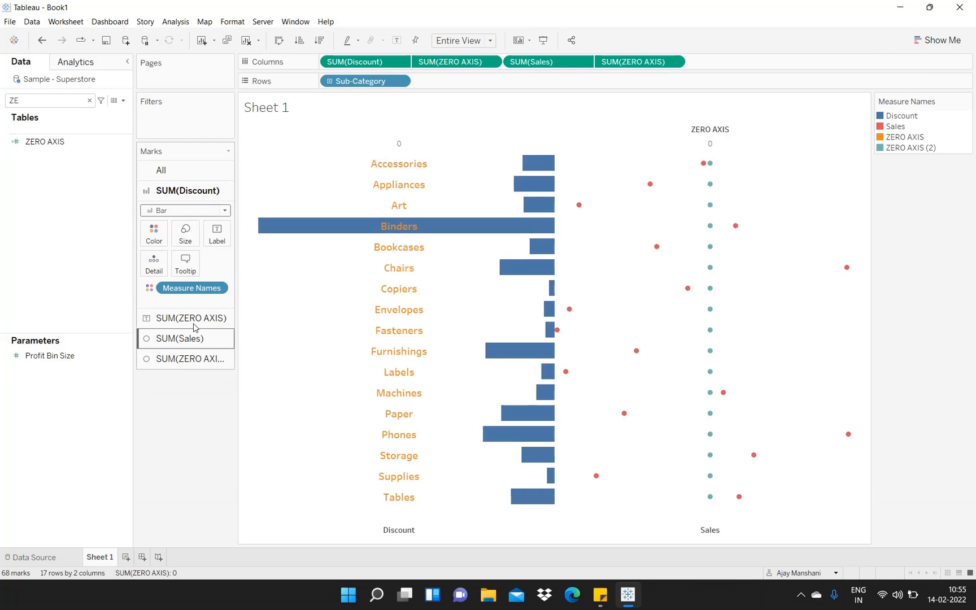
pyautogui.click(212, 346)
pyautogui.click(225, 252)
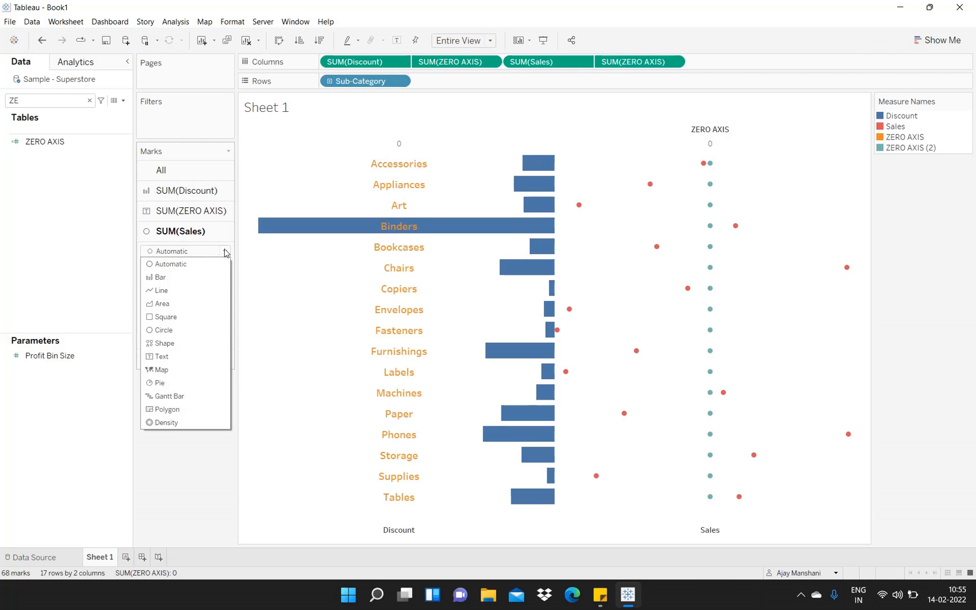
pyautogui.click(191, 281)
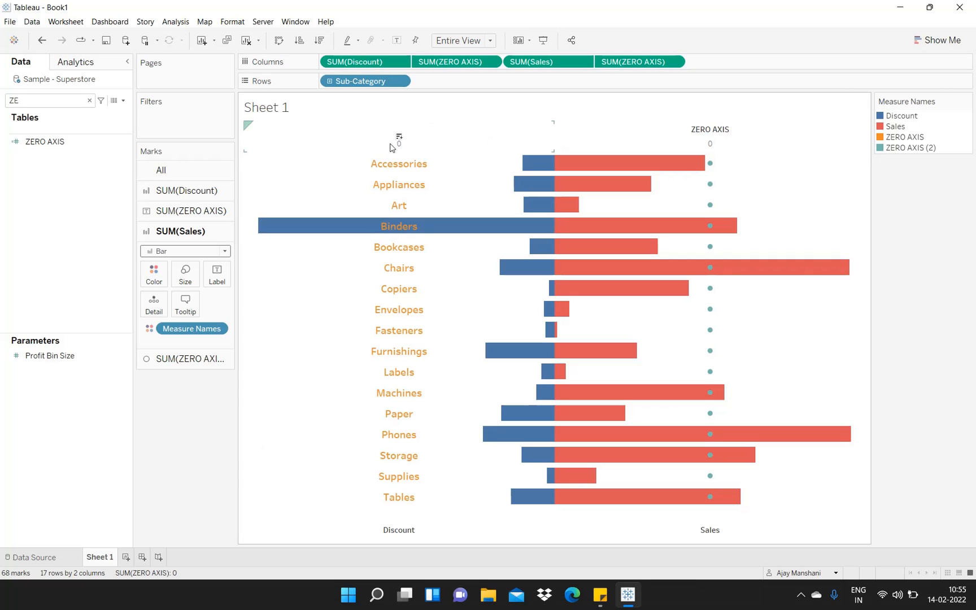
# Step: Synchronize the first ZERO AXIS with the Discount axis
pyautogui.rightClick(443, 144)
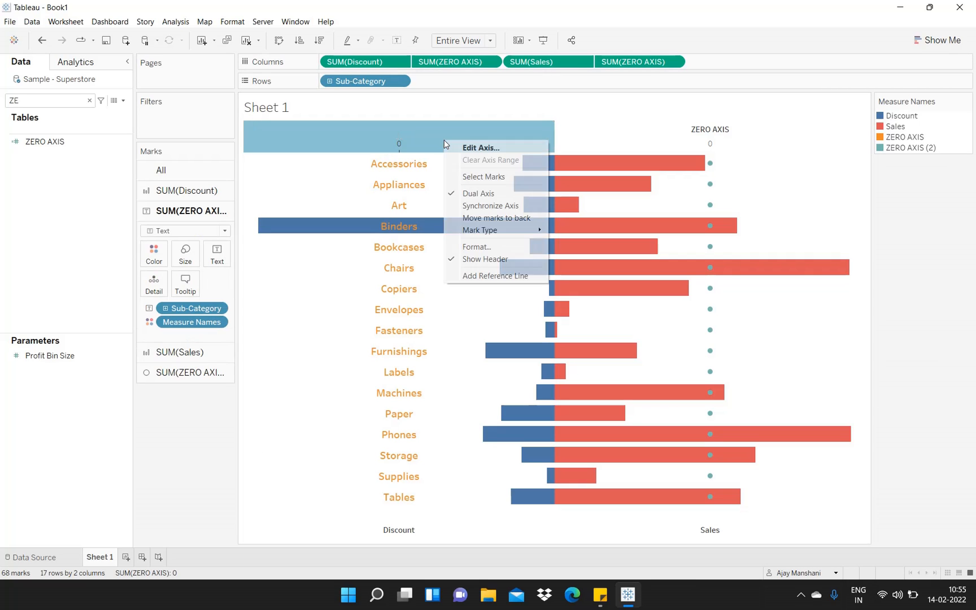
pyautogui.click(506, 206)
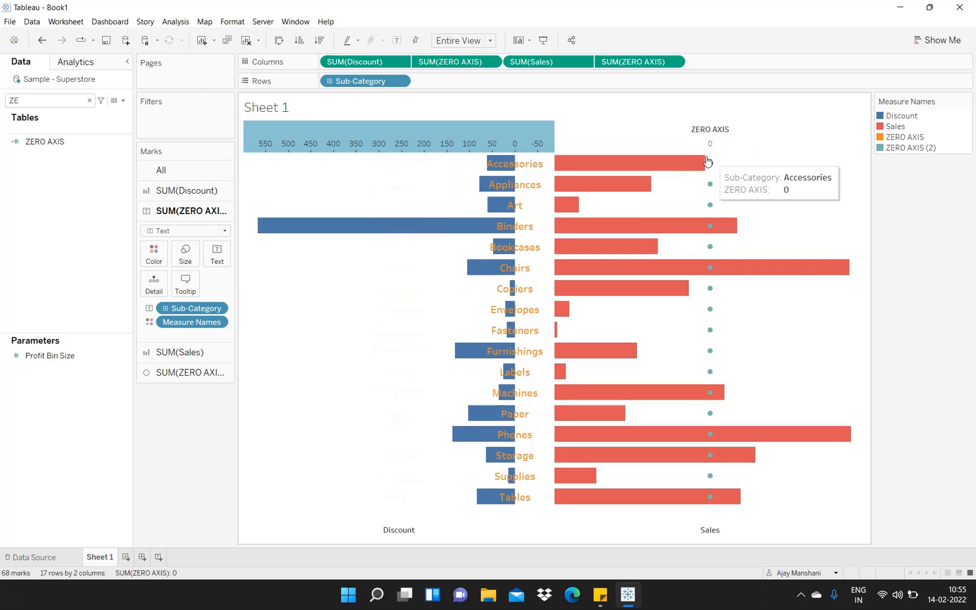
# Step: Synchronize the second ZERO AXIS with the Sales axis
pyautogui.rightClick(629, 139)
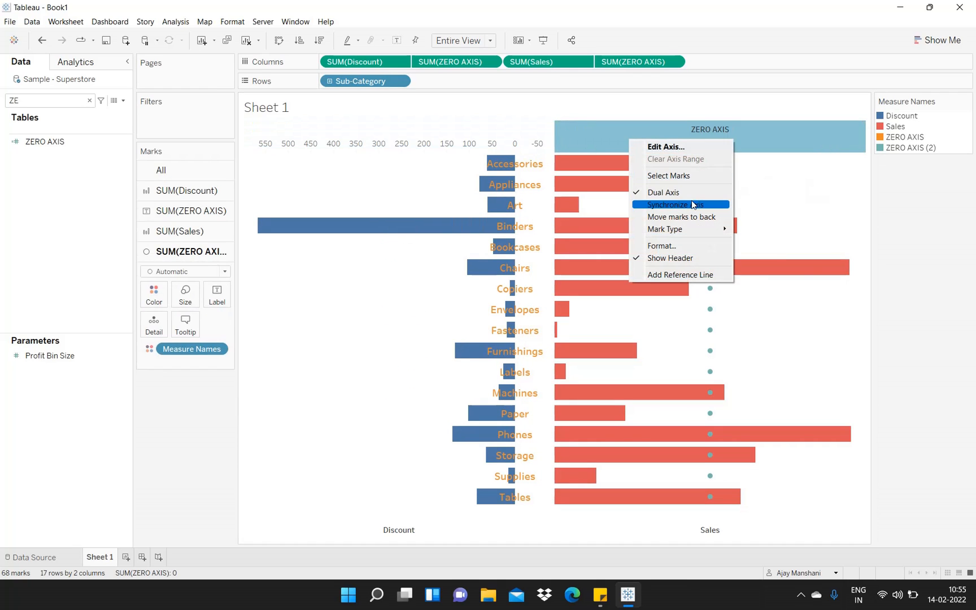
pyautogui.click(678, 205)
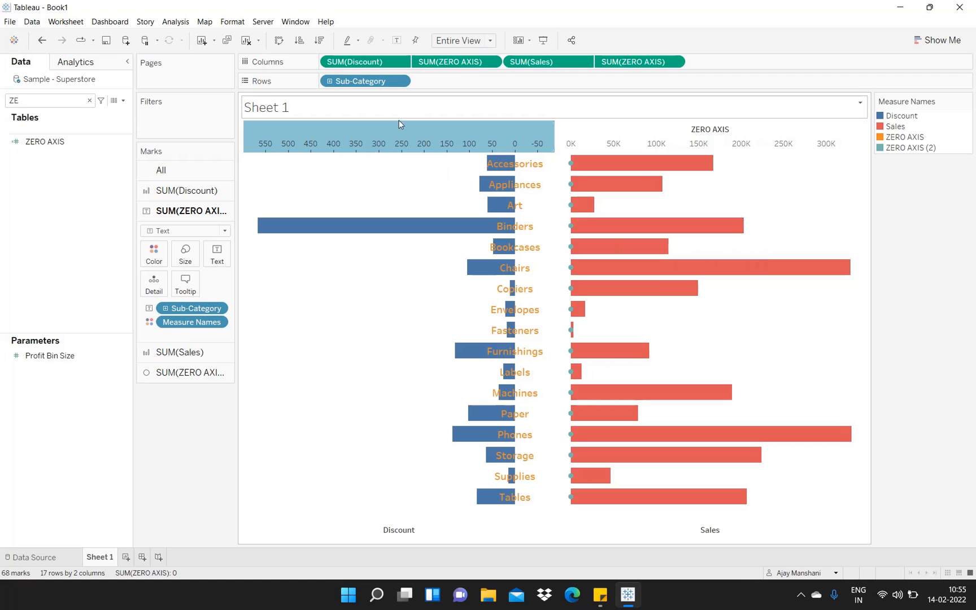
# Step: Set the Discount side's ZERO AXIS range to a fixed start of 0 and an automatic end
pyautogui.rightClick(372, 138)
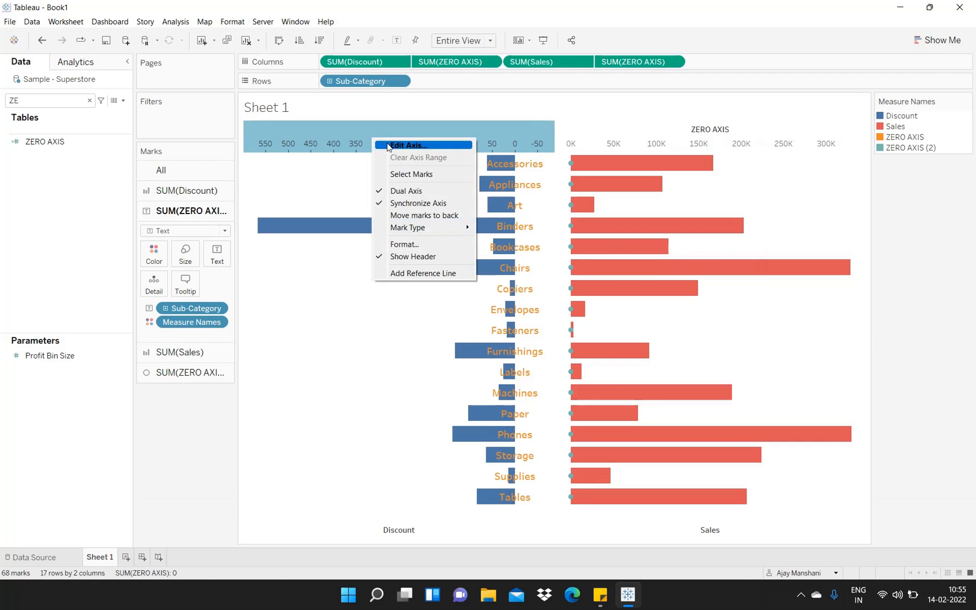
pyautogui.click(389, 146)
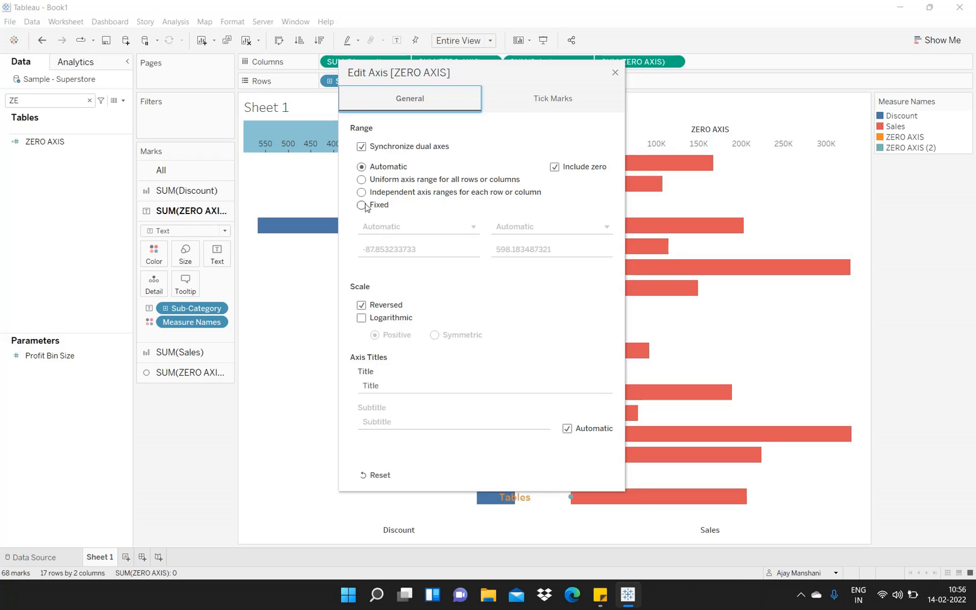
pyautogui.click(362, 205)
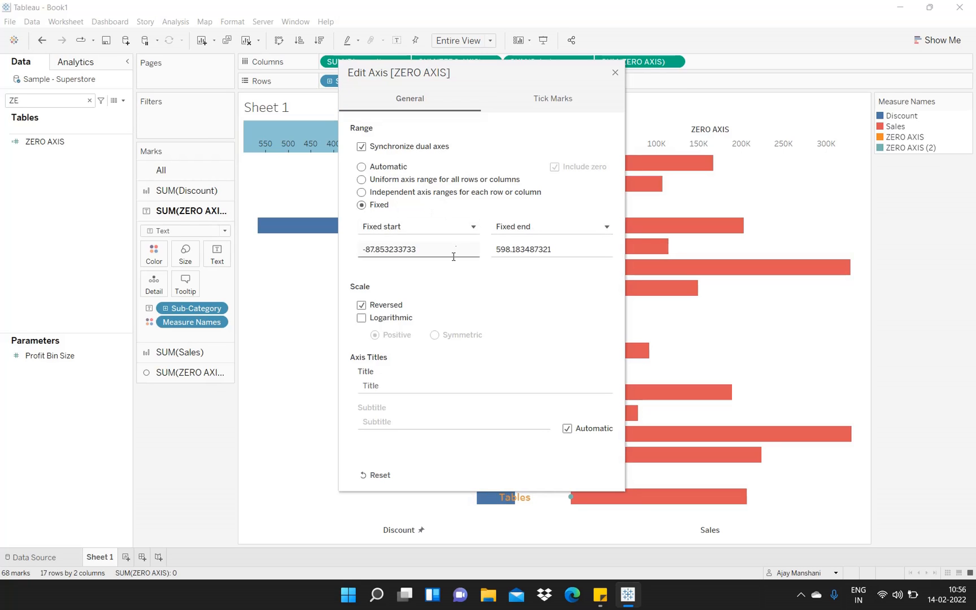
pyautogui.click(448, 255)
pyautogui.press('BackSpace')
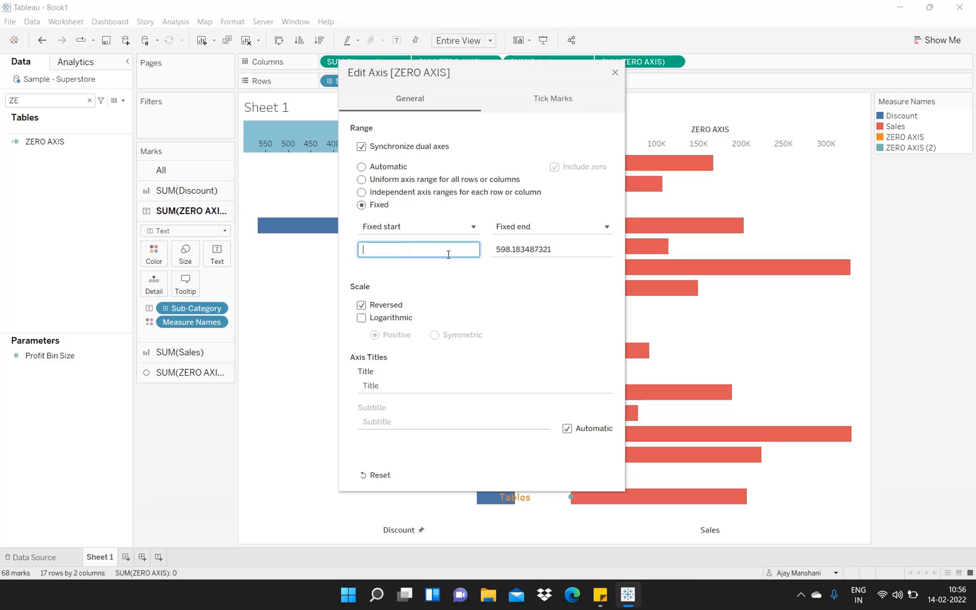
pyautogui.click(552, 228)
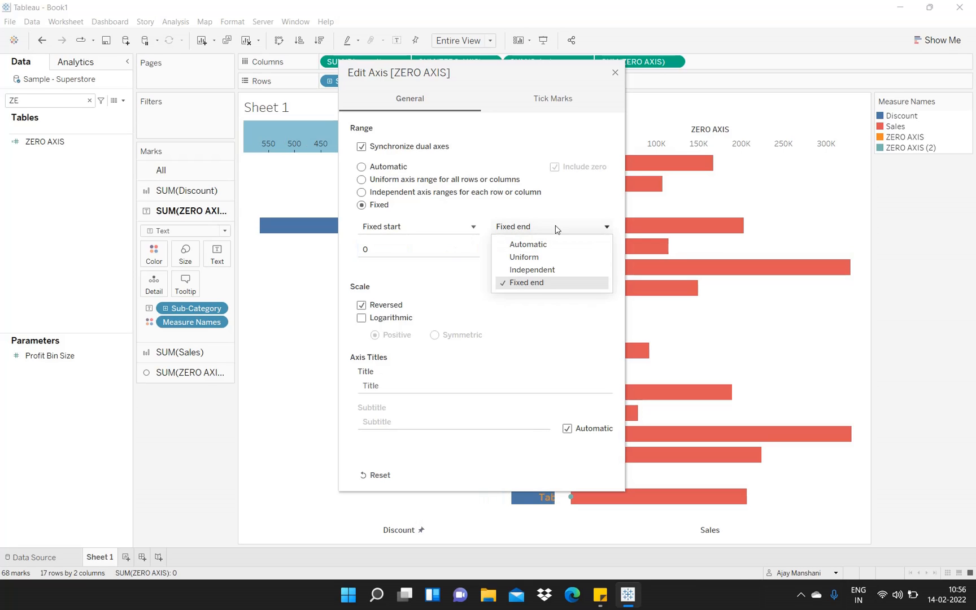
pyautogui.click(575, 251)
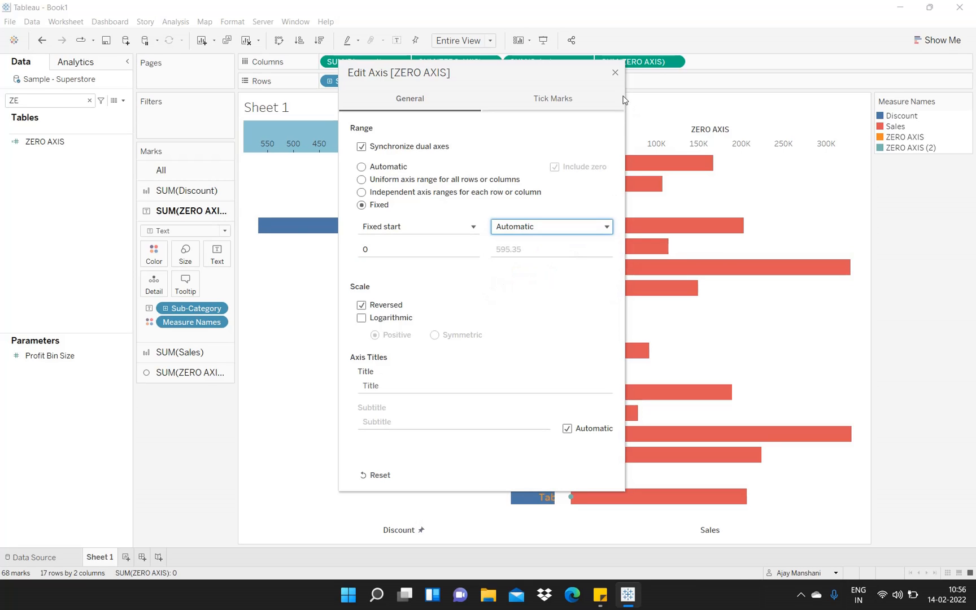
pyautogui.click(615, 73)
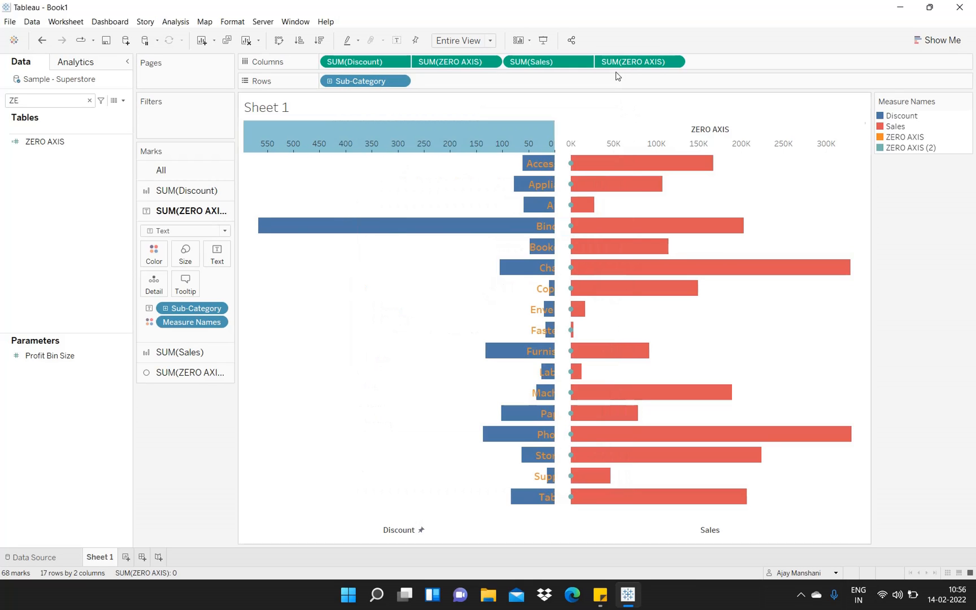
# Step: Set the Sales side's ZERO AXIS range to a fixed start of 0 and an automatic end
pyautogui.rightClick(607, 141)
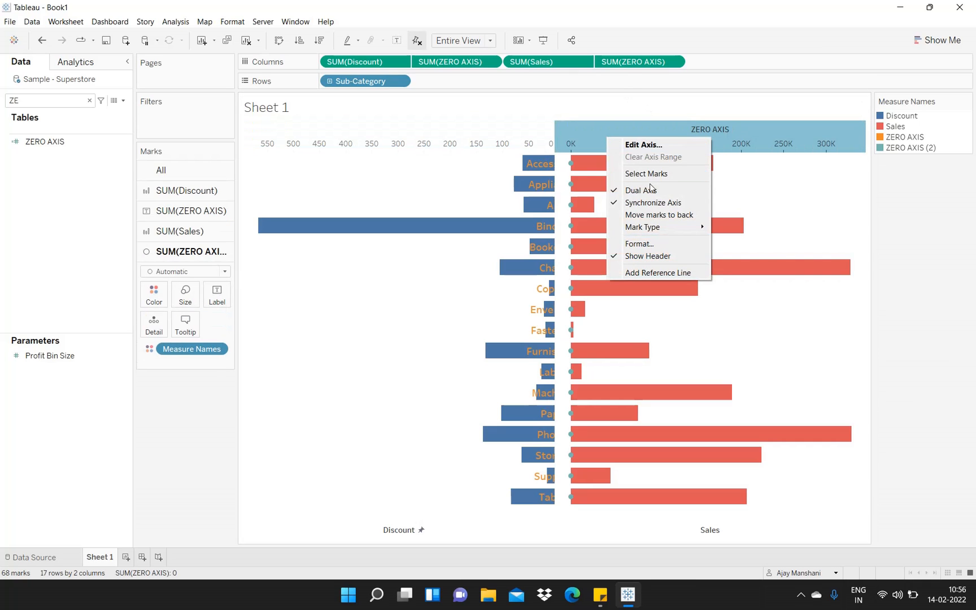
pyautogui.click(659, 146)
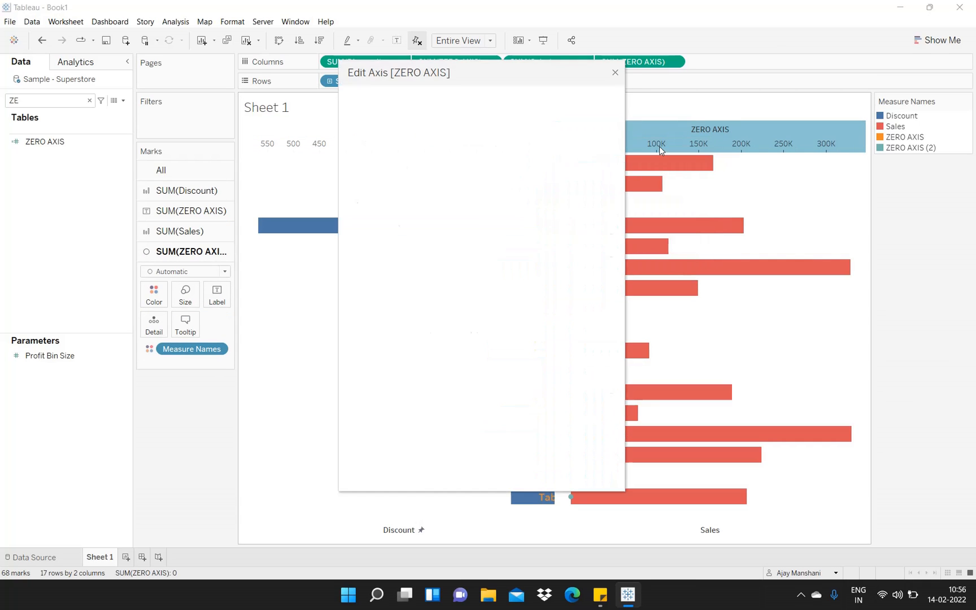
pyautogui.click(362, 205)
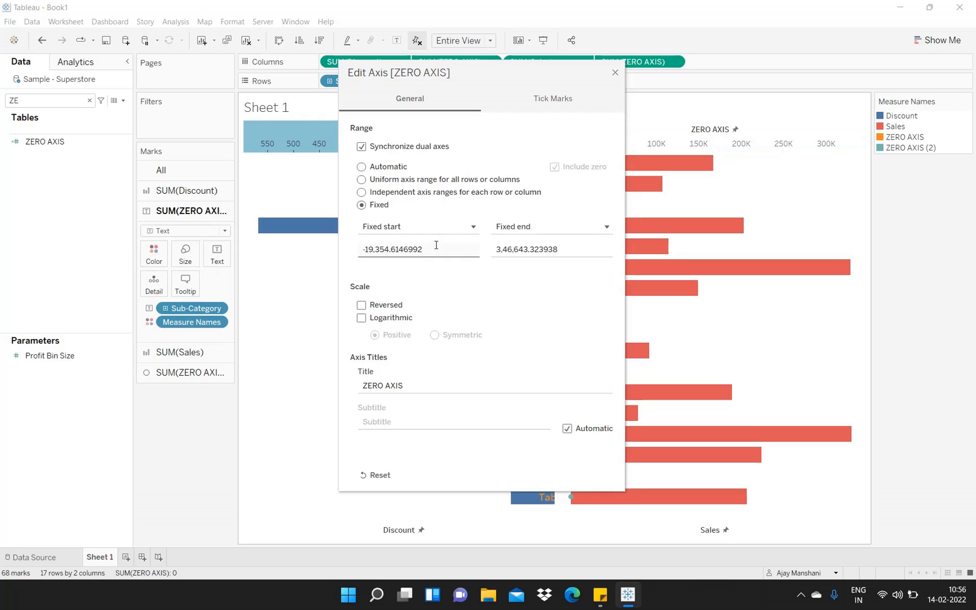
pyautogui.click(438, 247)
pyautogui.write('0')
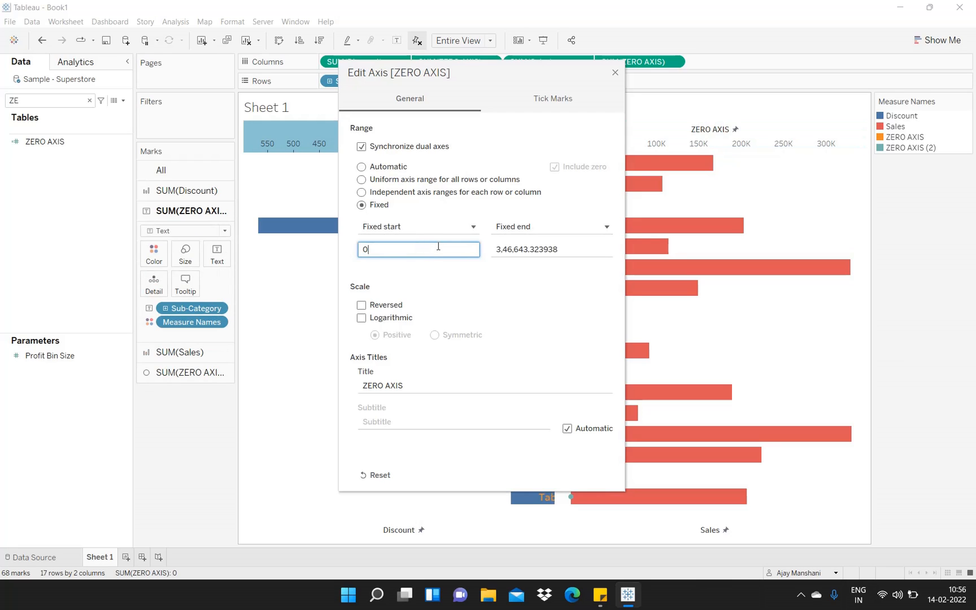
pyautogui.click(542, 227)
pyautogui.click(552, 249)
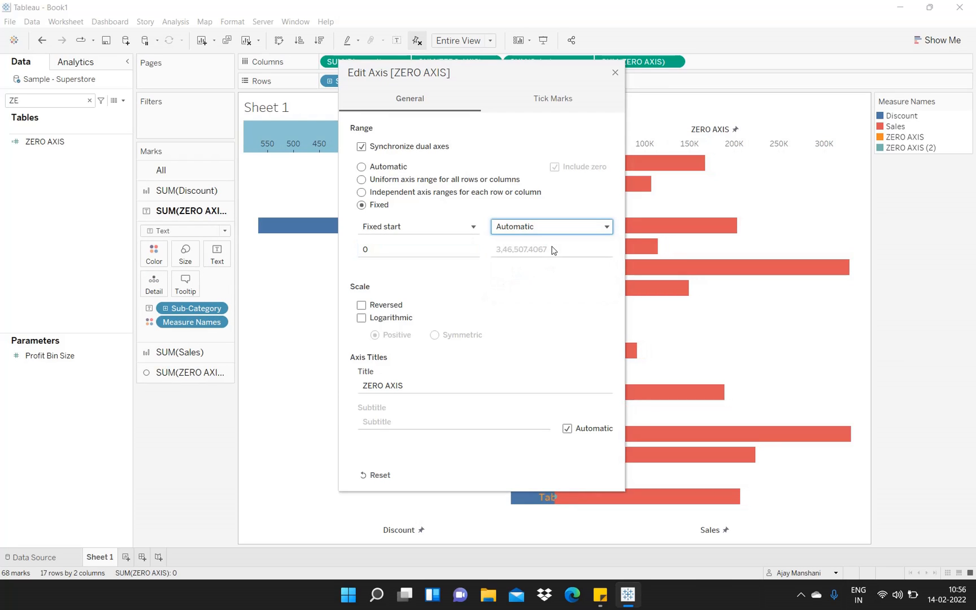
pyautogui.click(615, 74)
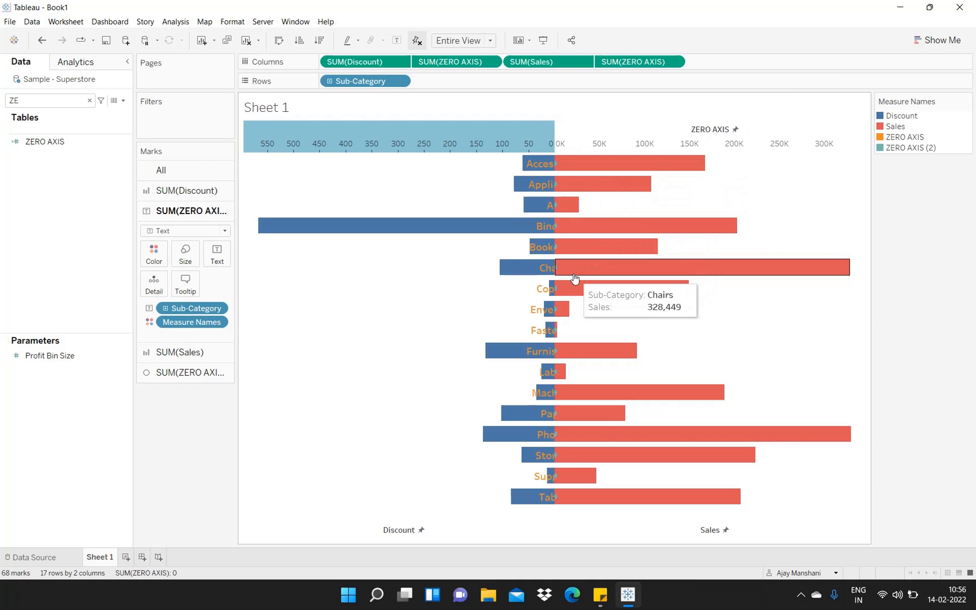
# Step: Change the second ZERO AXIS marks to Text and use the Sub-Category field as their text
pyautogui.click(173, 373)
pyautogui.click(216, 272)
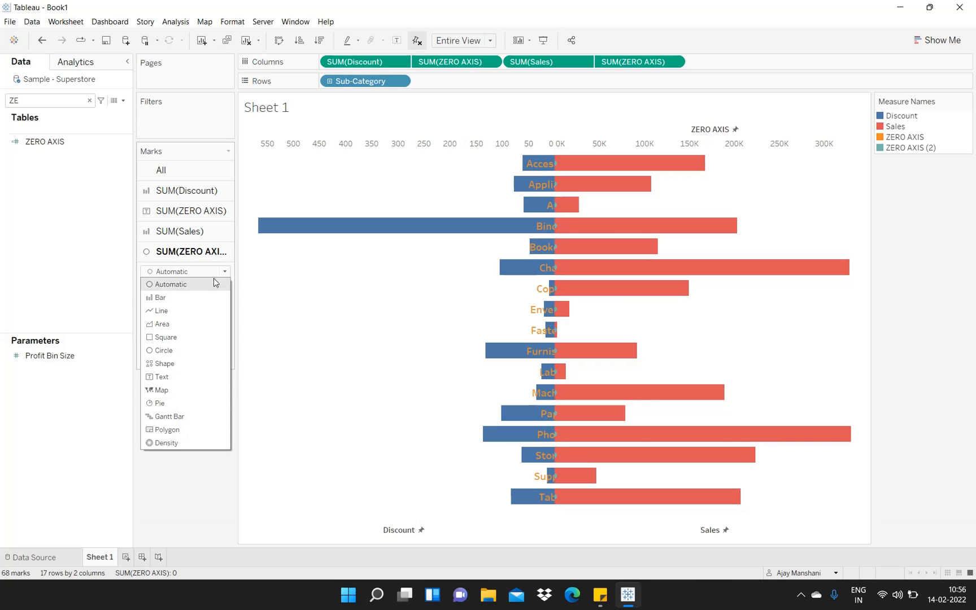
pyautogui.click(177, 377)
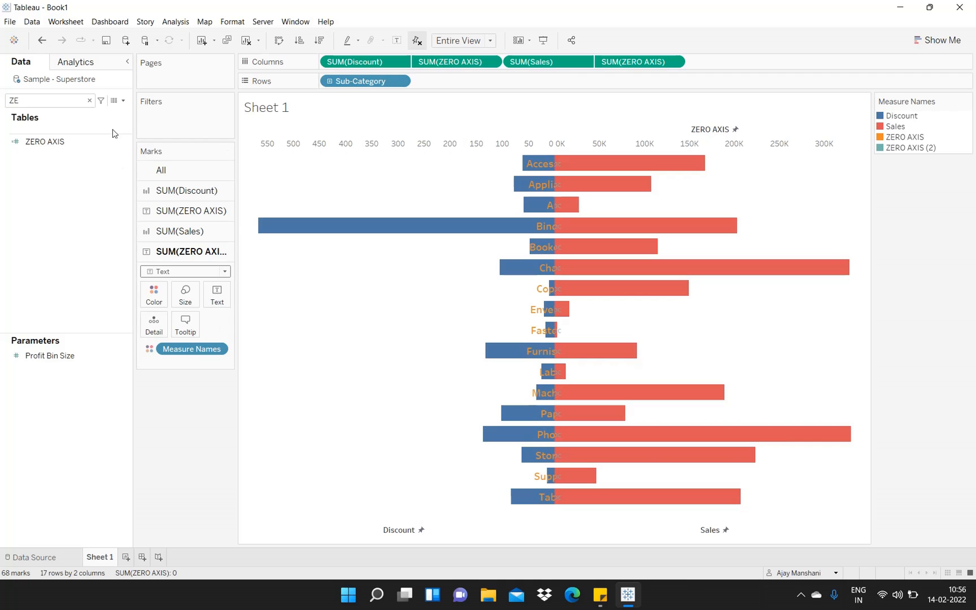
pyautogui.click(89, 100)
pyautogui.write('SUB')
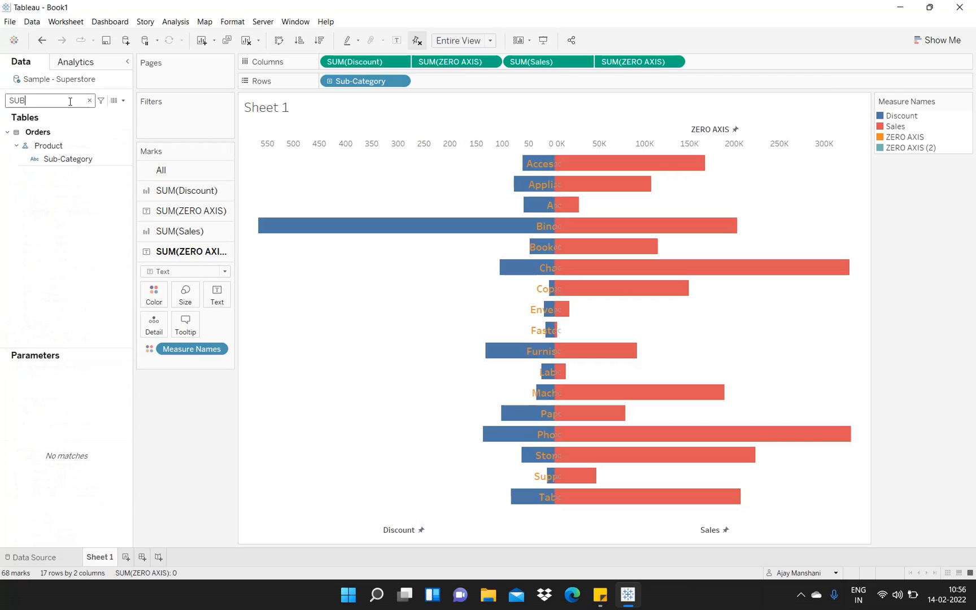
pyautogui.moveTo(68, 159); pyautogui.dragTo(217, 295)
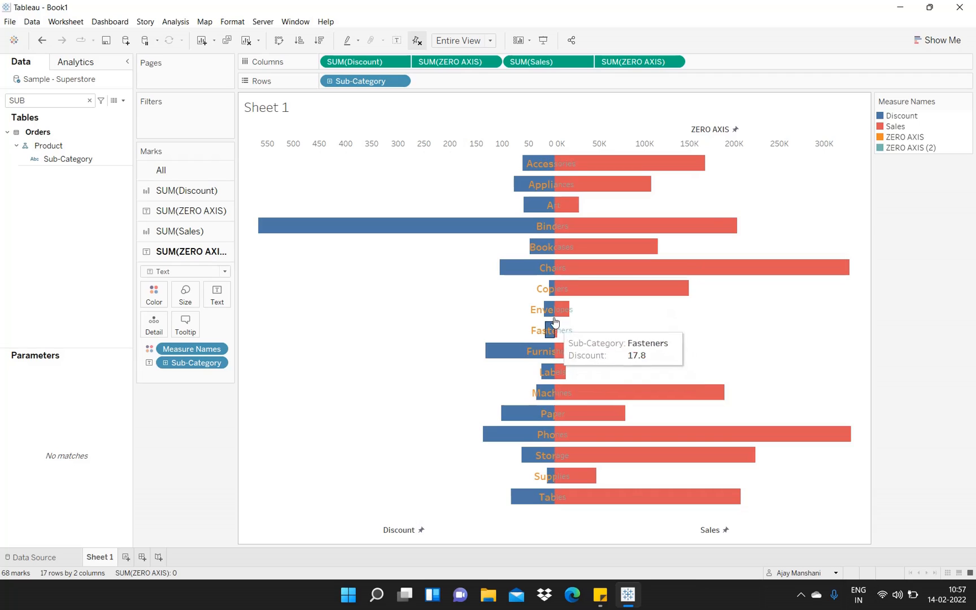
# Step: Check the font formatting of the Sub-Category label on the first ZERO AXIS marks
pyautogui.click(196, 214)
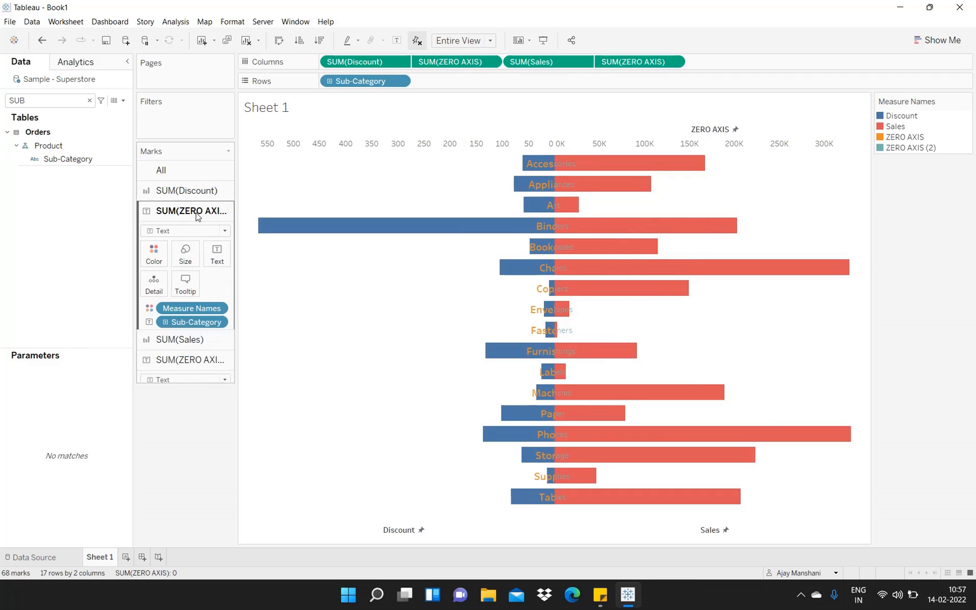
pyautogui.click(219, 250)
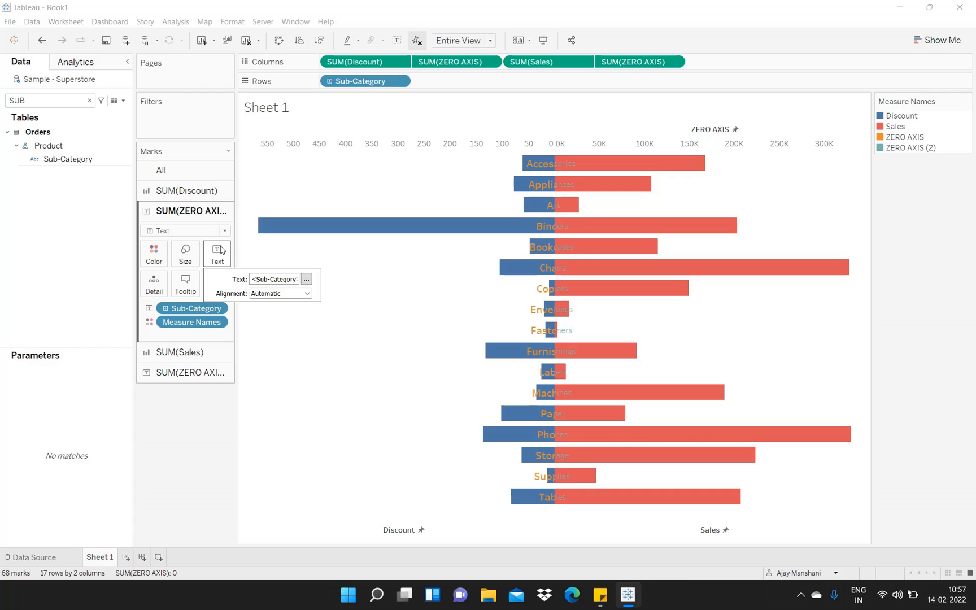
pyautogui.click(306, 280)
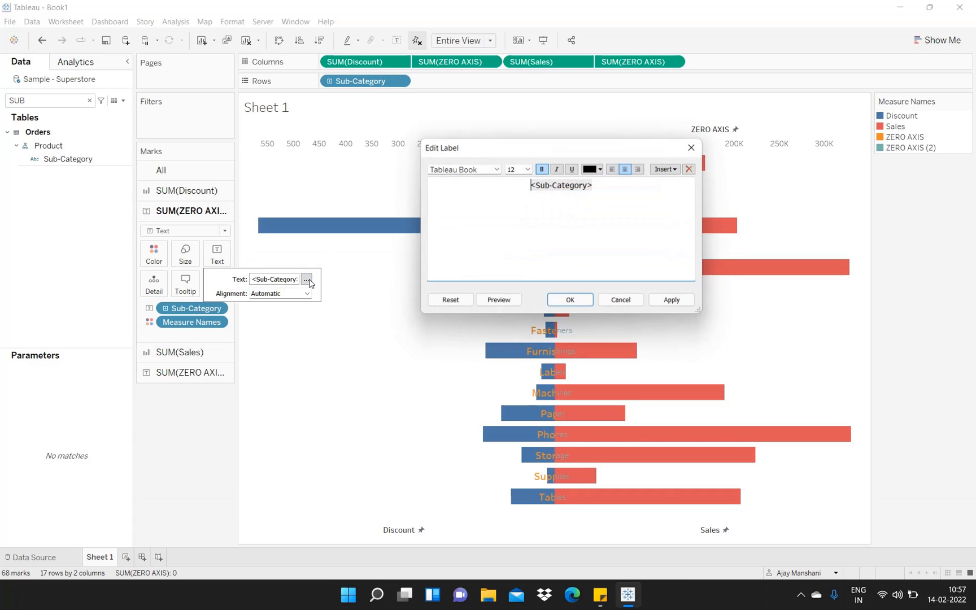
pyautogui.click(692, 148)
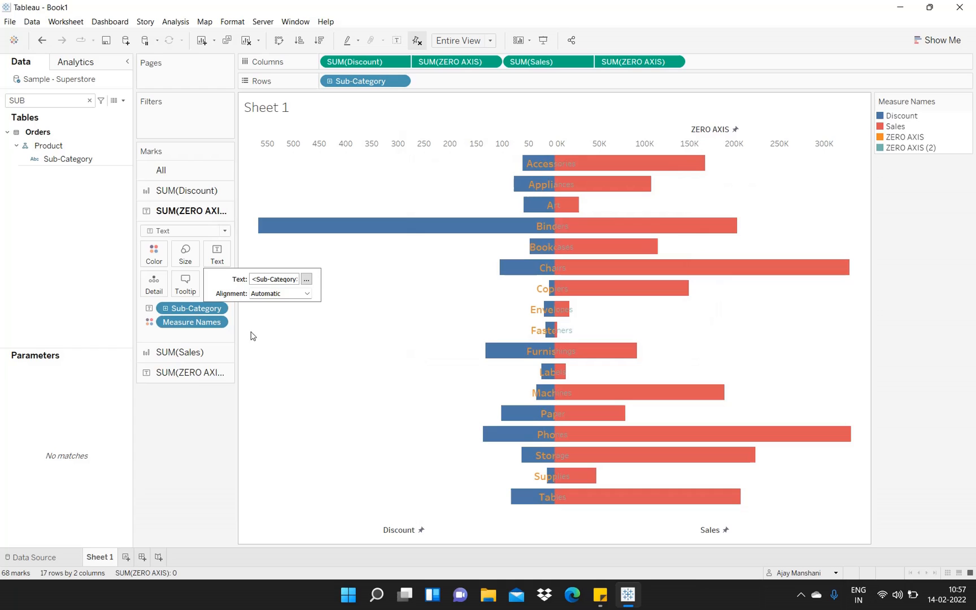
# Step: Format the second ZERO AXIS marks' Sub-Category label as bold with font size 12
pyautogui.click(198, 373)
pyautogui.click(217, 293)
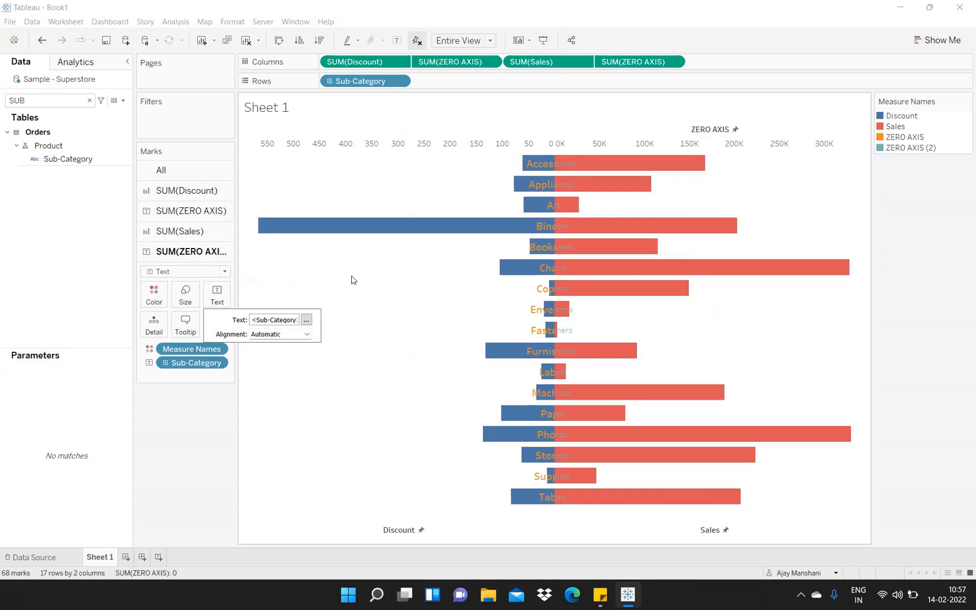
pyautogui.click(305, 320)
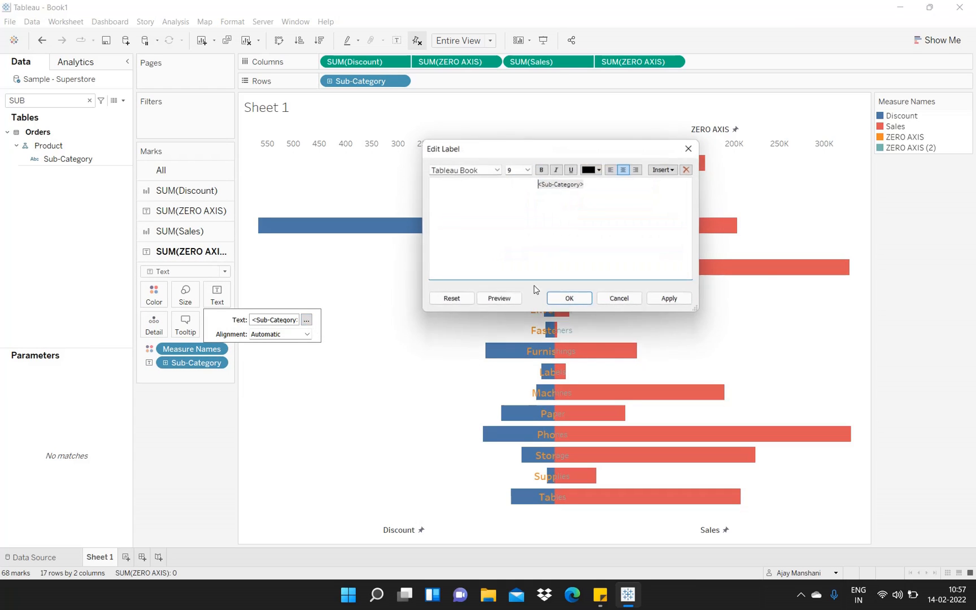
pyautogui.moveTo(594, 184); pyautogui.dragTo(523, 183)
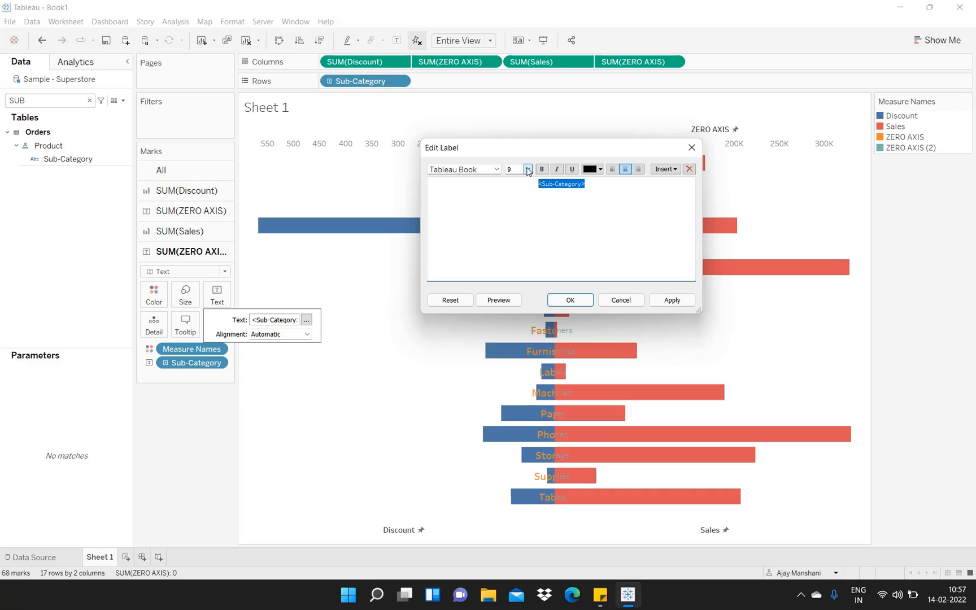
pyautogui.click(528, 169)
pyautogui.click(511, 211)
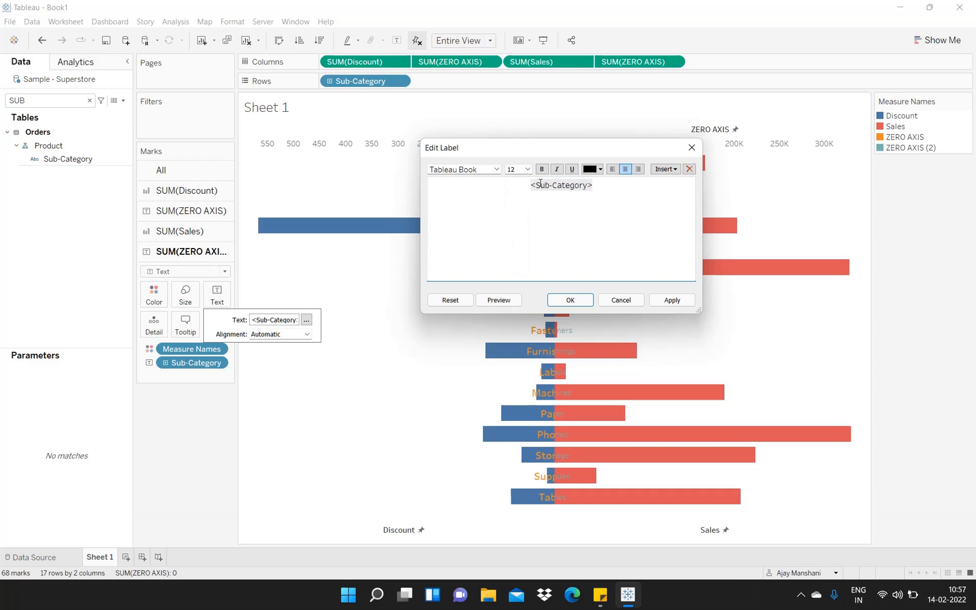
pyautogui.doubleClick(561, 185)
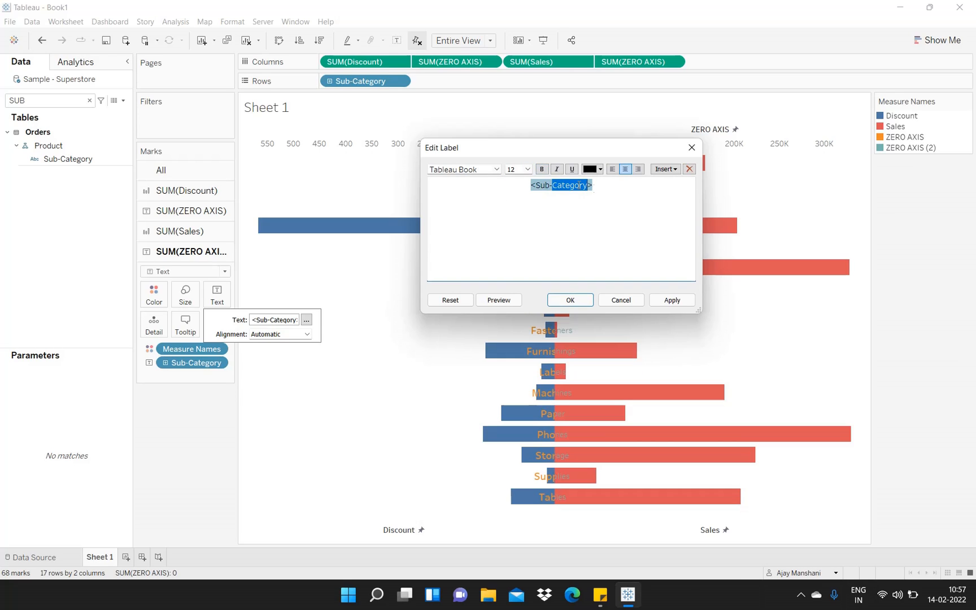
pyautogui.click(604, 189)
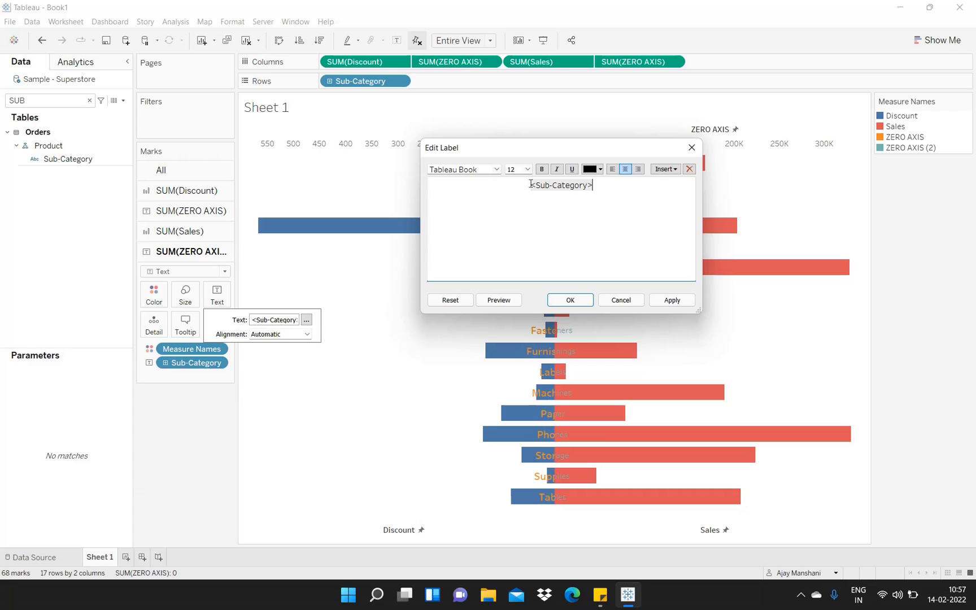
pyautogui.moveTo(531, 184); pyautogui.dragTo(627, 189)
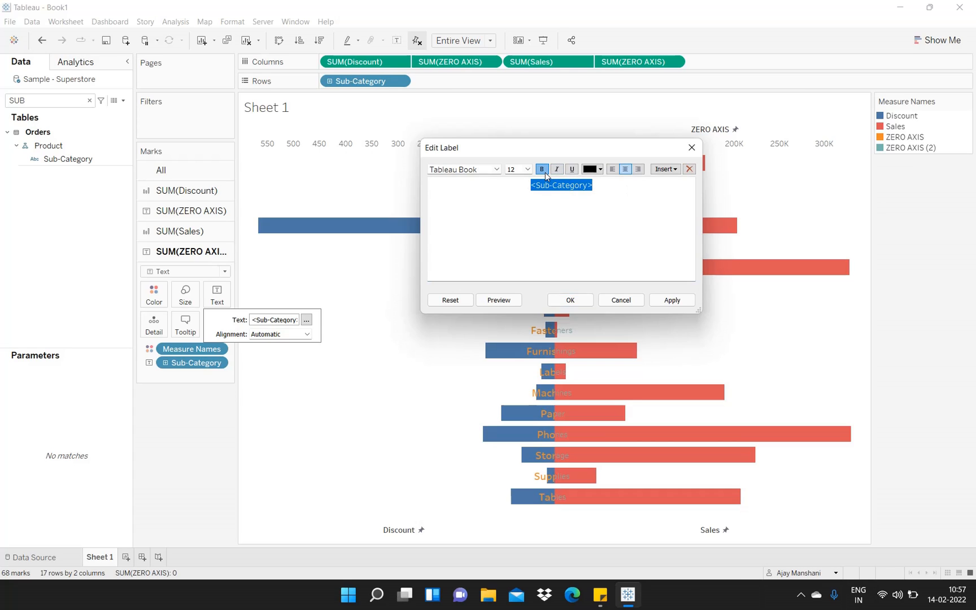
pyautogui.click(671, 302)
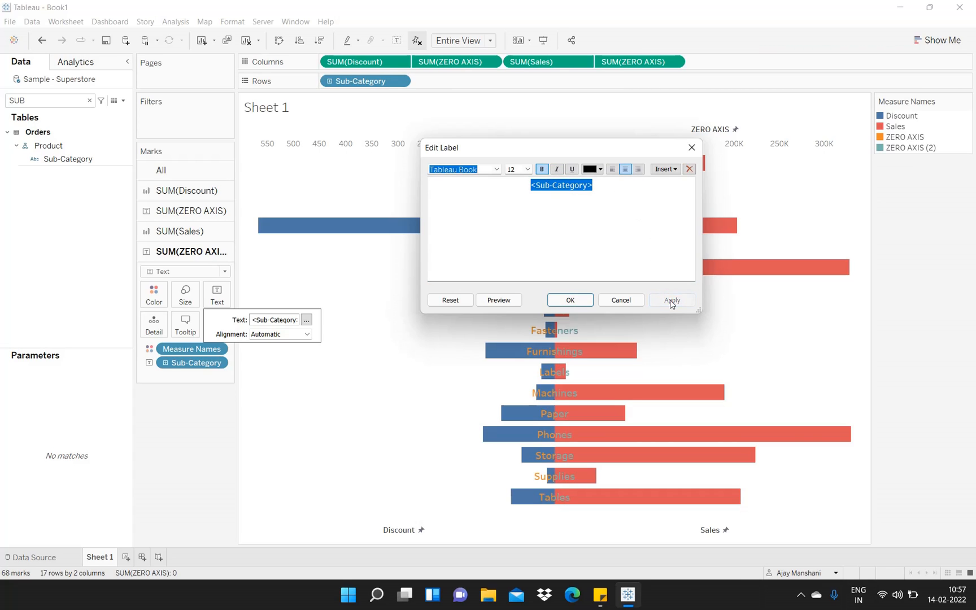
pyautogui.click(691, 147)
pyautogui.click(218, 444)
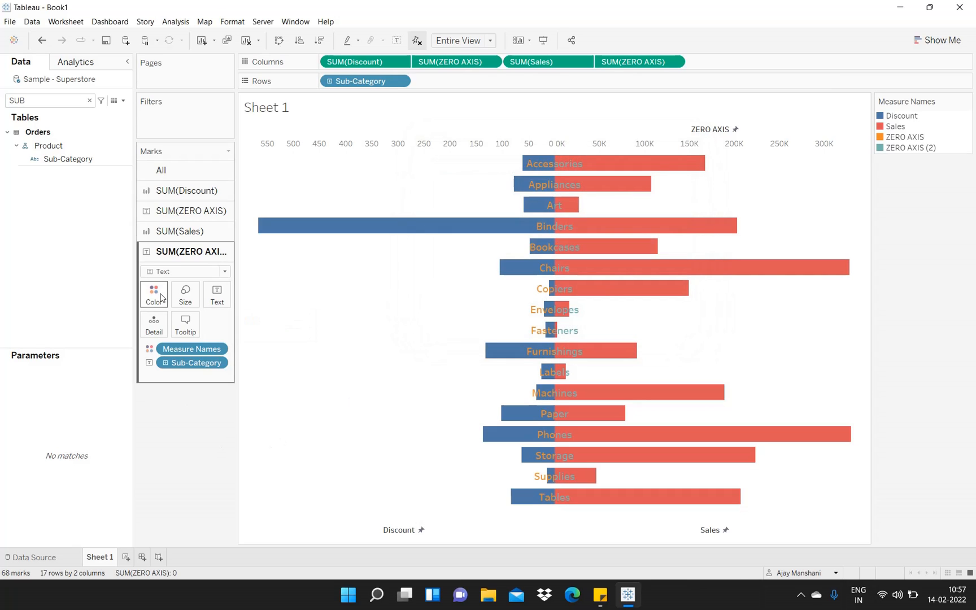
# Step: Review the label text settings of the second ZERO AXIS marks without changing them
pyautogui.click(217, 295)
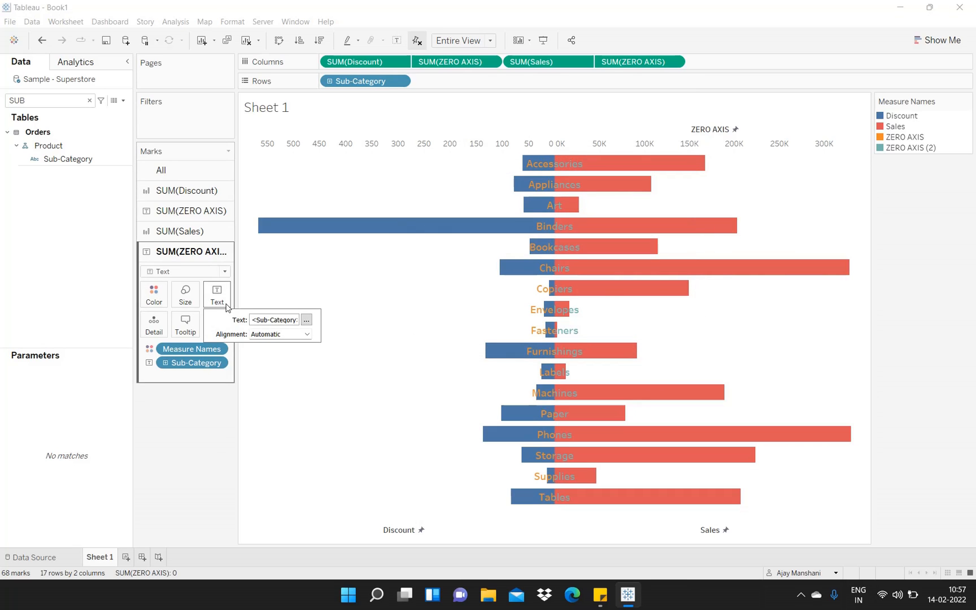
pyautogui.click(306, 320)
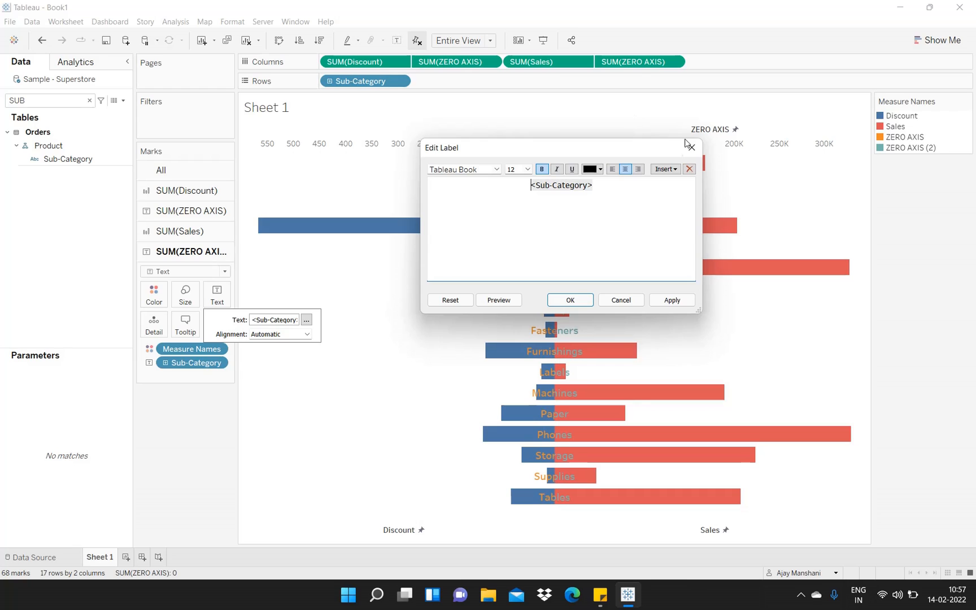
pyautogui.click(690, 146)
# Step: Set the colour of ZERO AXIS (2) to the same orange as ZERO AXIS in the Measure Names colours
pyautogui.click(158, 302)
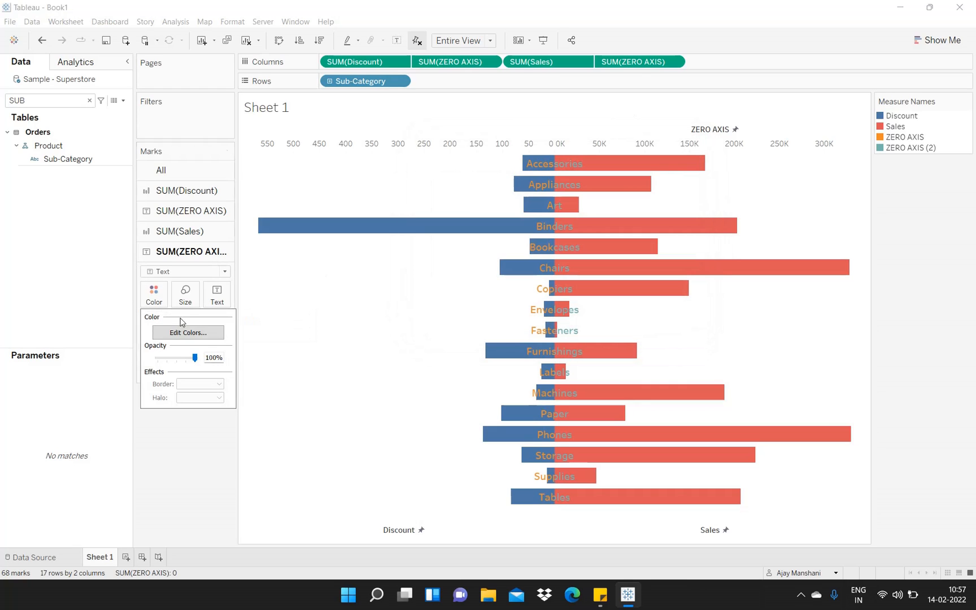
pyautogui.click(192, 333)
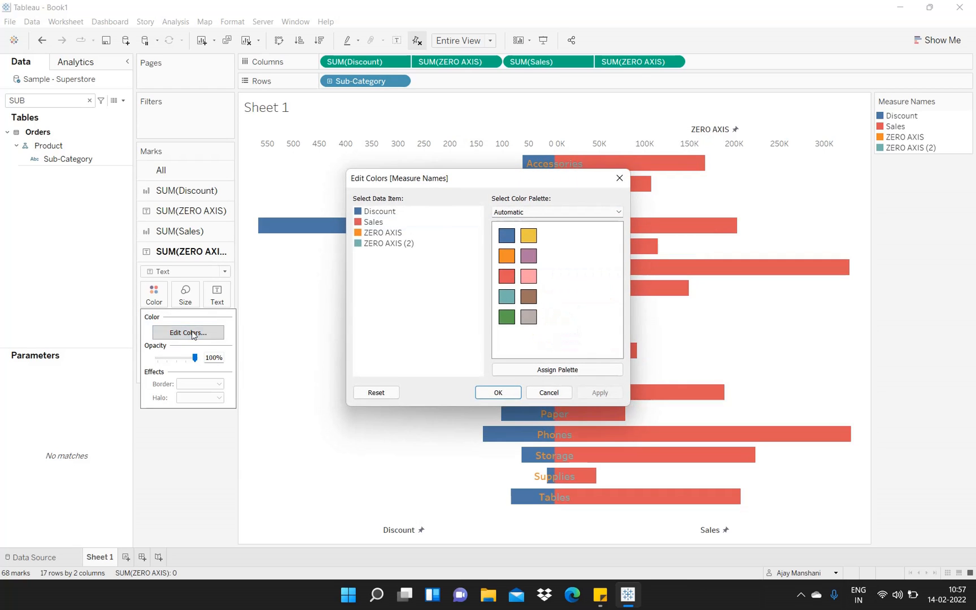
pyautogui.click(399, 246)
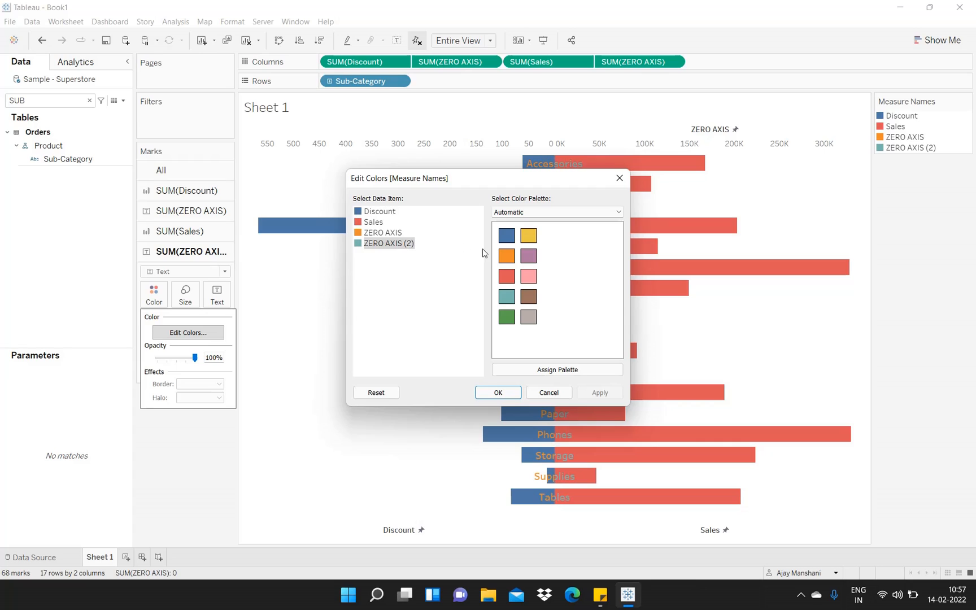
pyautogui.click(506, 257)
pyautogui.click(605, 394)
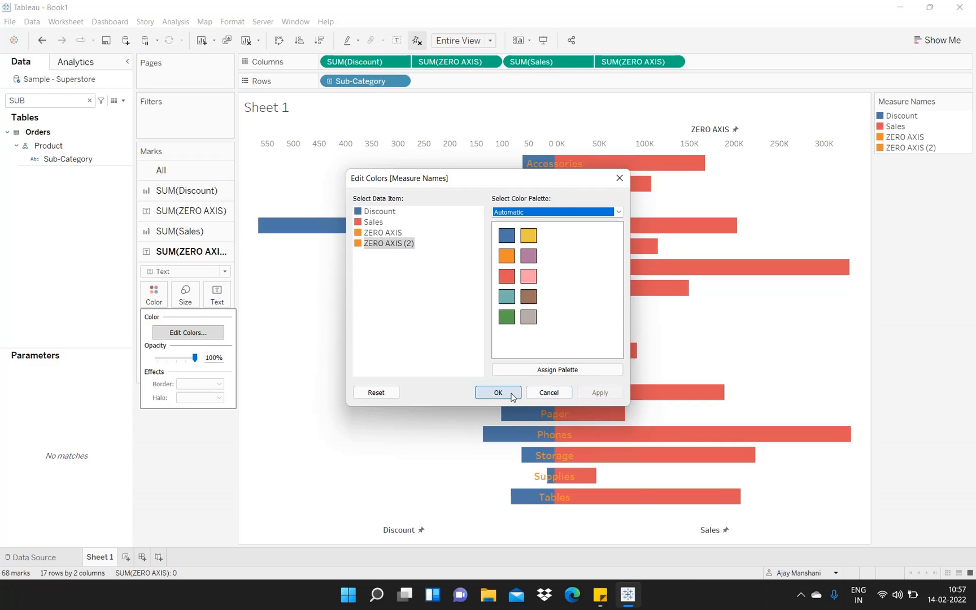
pyautogui.click(511, 396)
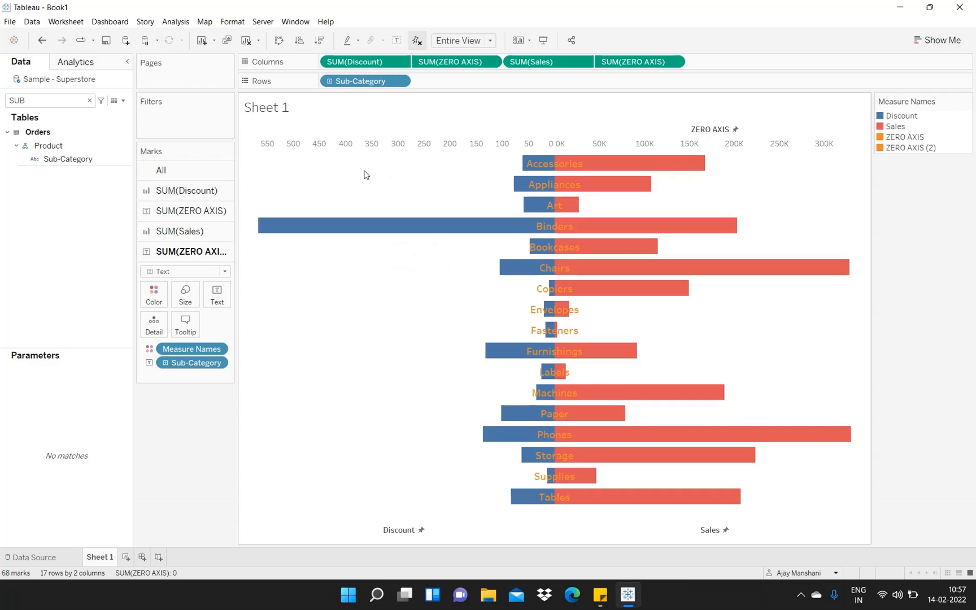
# Step: Hide the header of the ZERO AXIS axis above the chart
pyautogui.rightClick(341, 137)
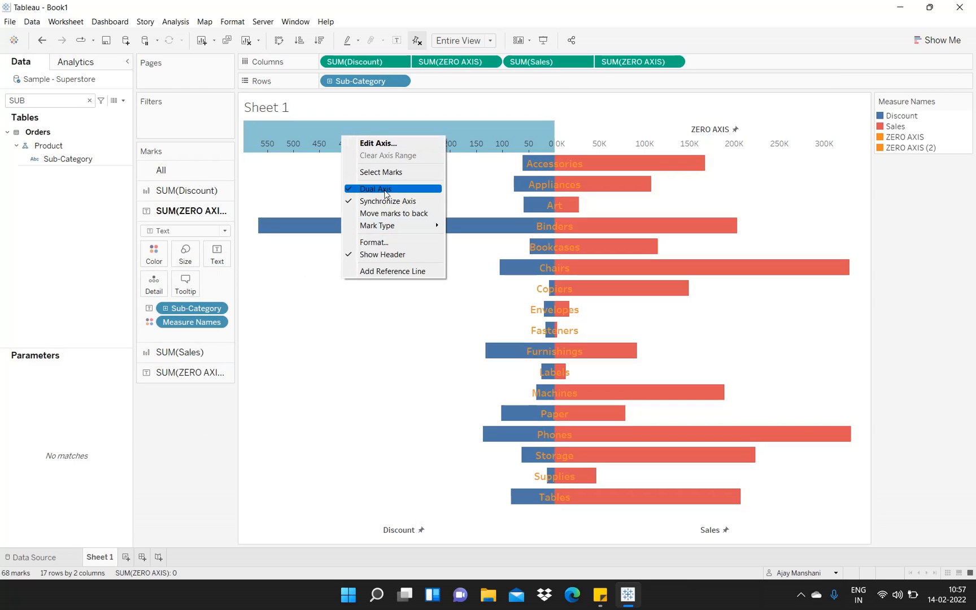
pyautogui.click(383, 256)
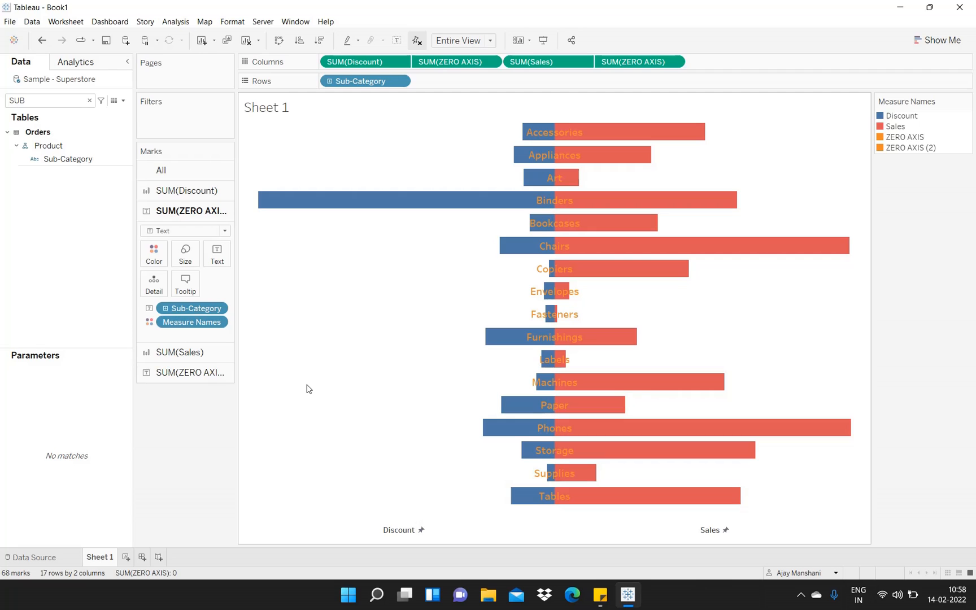
# Step: Replace the sheet name placeholder in the worksheet title with the text "SALES VS DISCOUNT"
pyautogui.doubleClick(289, 106)
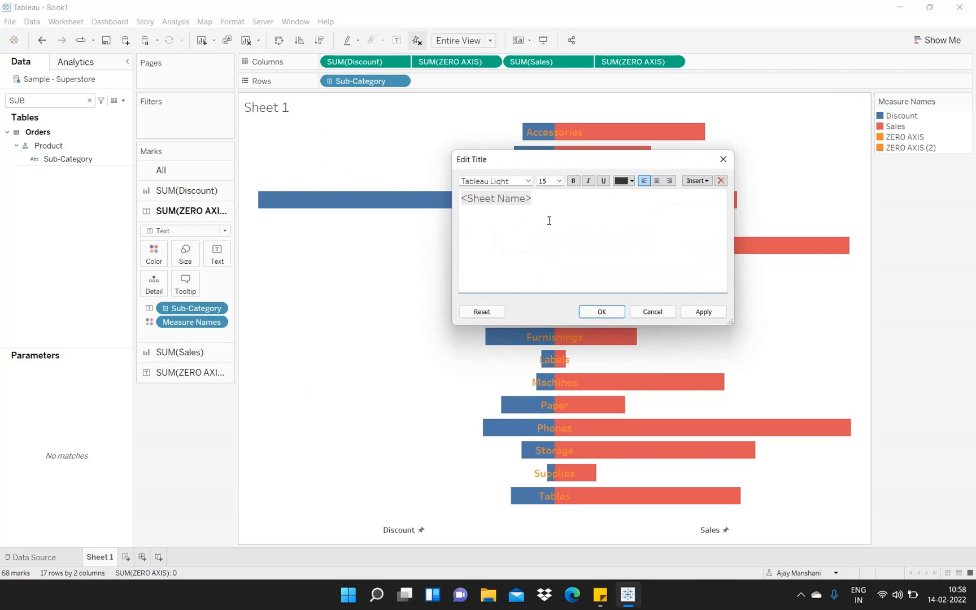
pyautogui.click(587, 209)
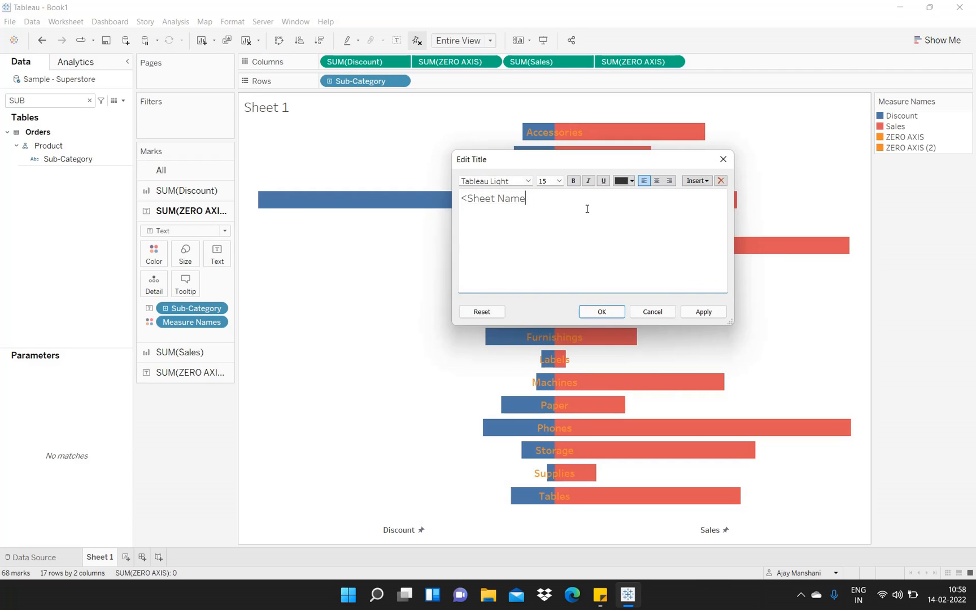
pyautogui.press('BackSpace')
pyautogui.press('BackSpace')
pyautogui.press('BackSpace')
pyautogui.press('BackSpace')
pyautogui.press('BackSpace')
pyautogui.press('BackSpace')
pyautogui.press('BackSpace')
pyautogui.press('BackSpace')
pyautogui.press('BackSpace')
pyautogui.press('BackSpace')
pyautogui.press('BackSpace')
pyautogui.press('BackSpace')
pyautogui.write('SALES VS DISCOUNT')
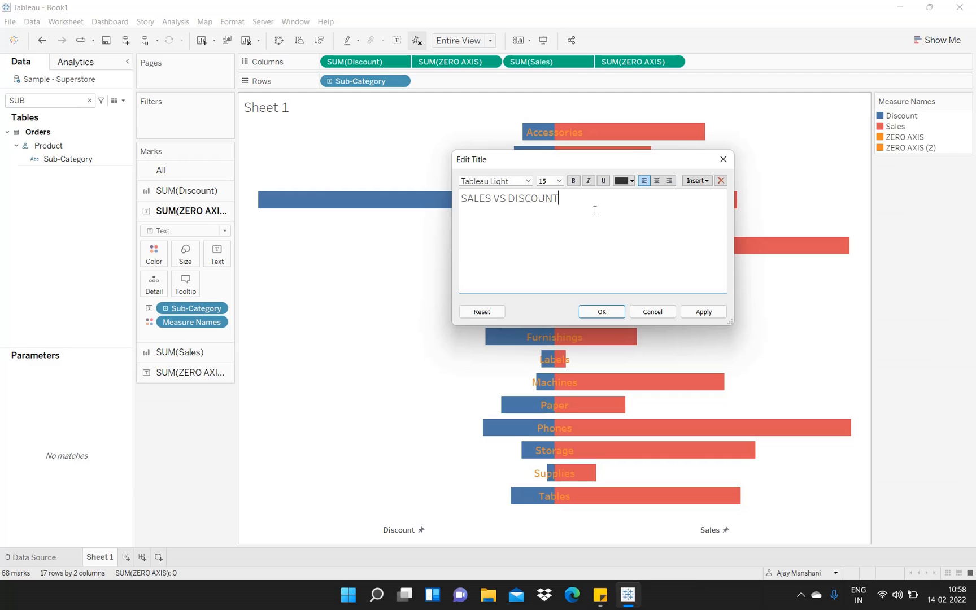
# Step: Centre-align the SALES VS DISCOUNT title and apply it to the sheet
pyautogui.moveTo(592, 211); pyautogui.dragTo(453, 201)
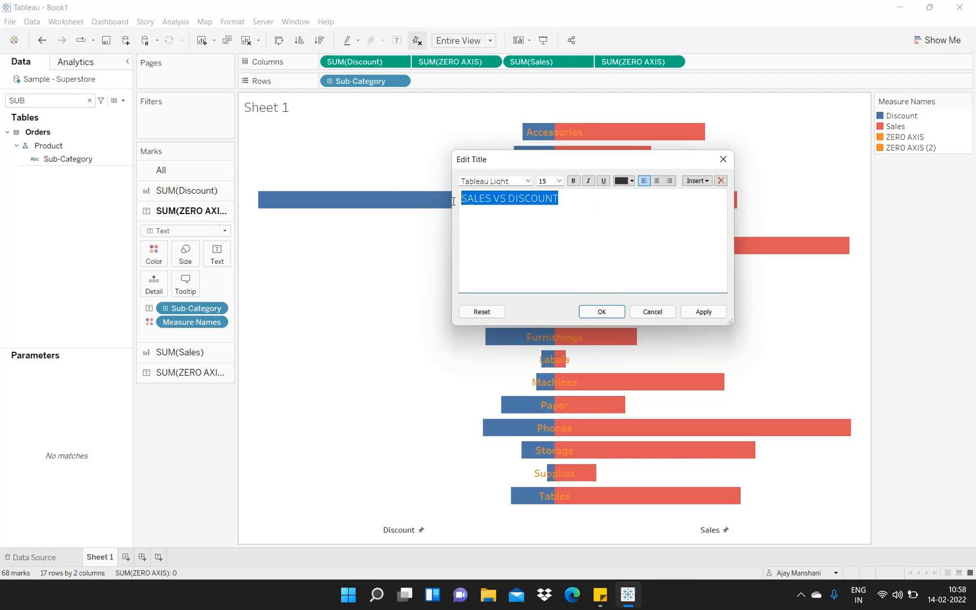
pyautogui.click(657, 181)
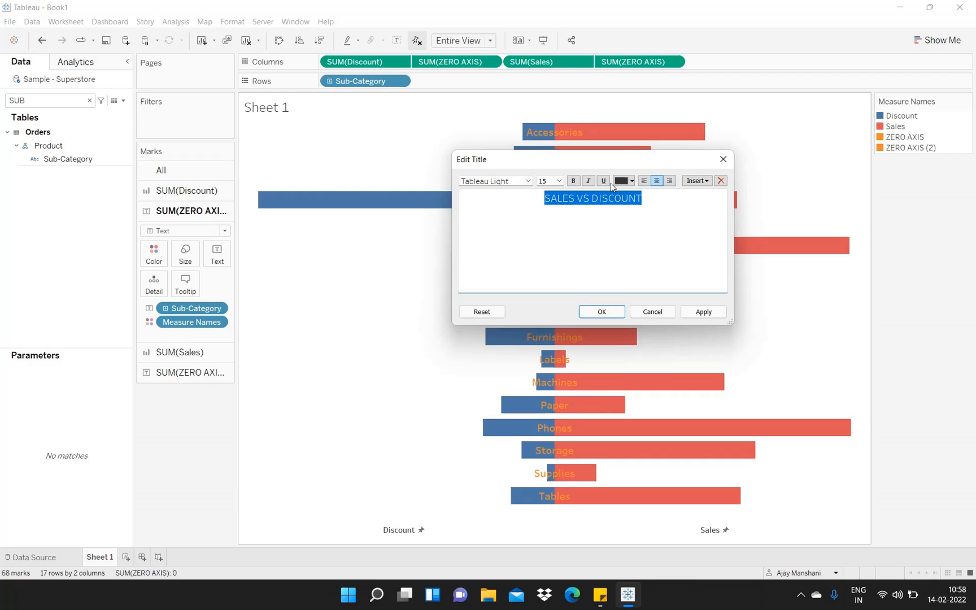
pyautogui.click(704, 311)
pyautogui.click(618, 313)
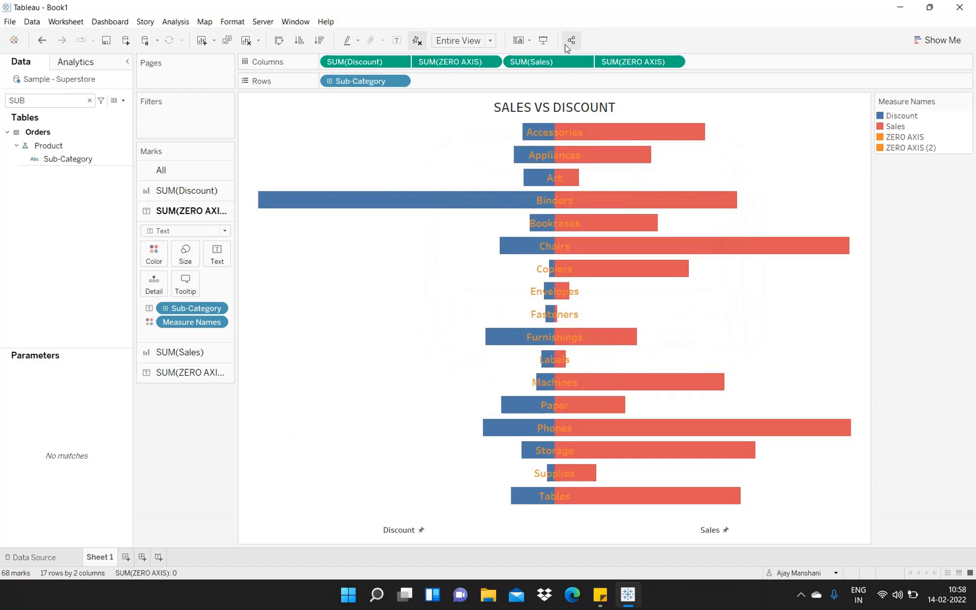
# Step: View the butterfly chart in presentation mode, inspect the bars for the sub-categories, and return to the worksheet
pyautogui.click(543, 40)
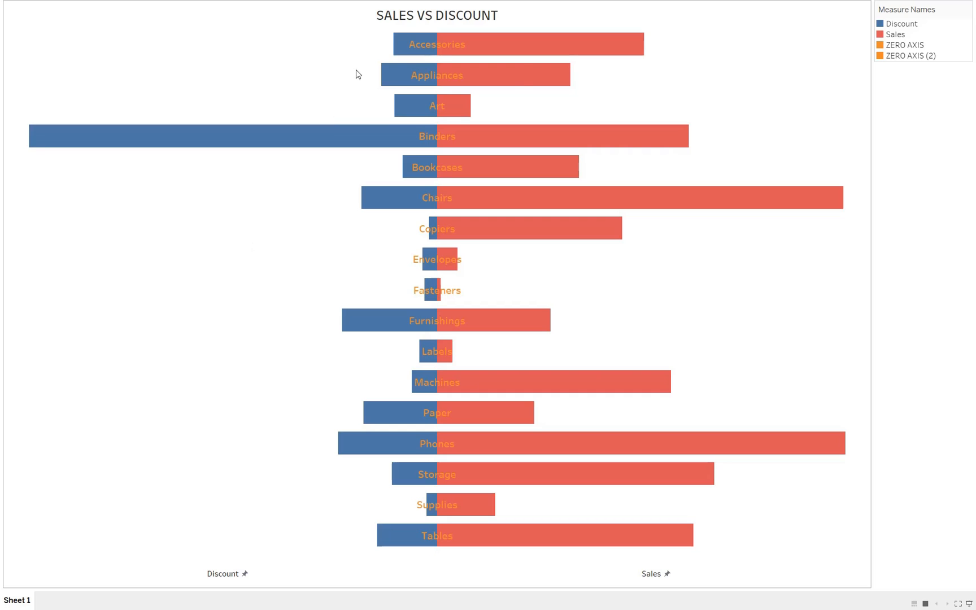
pyautogui.moveTo(437, 64)
pyautogui.moveTo(344, 154)
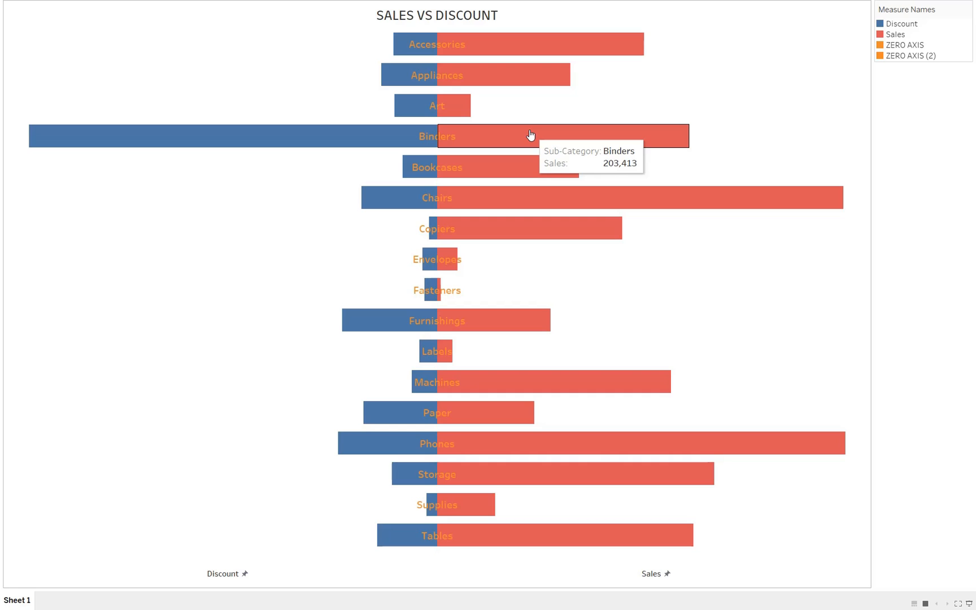
pyautogui.press('Escape')
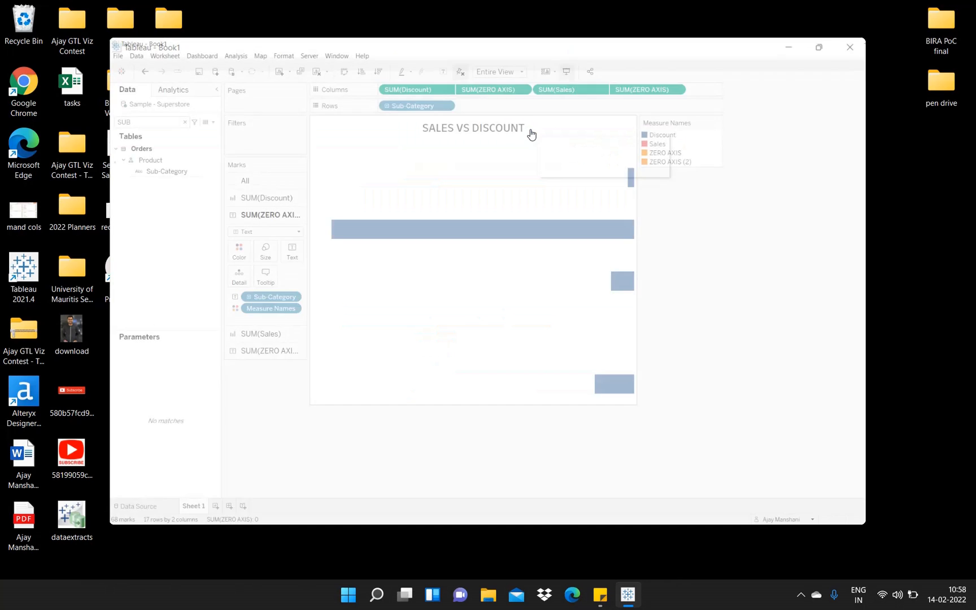
# Step: Hide the Measure Names legend card and show the chart in presentation mode
pyautogui.click(966, 102)
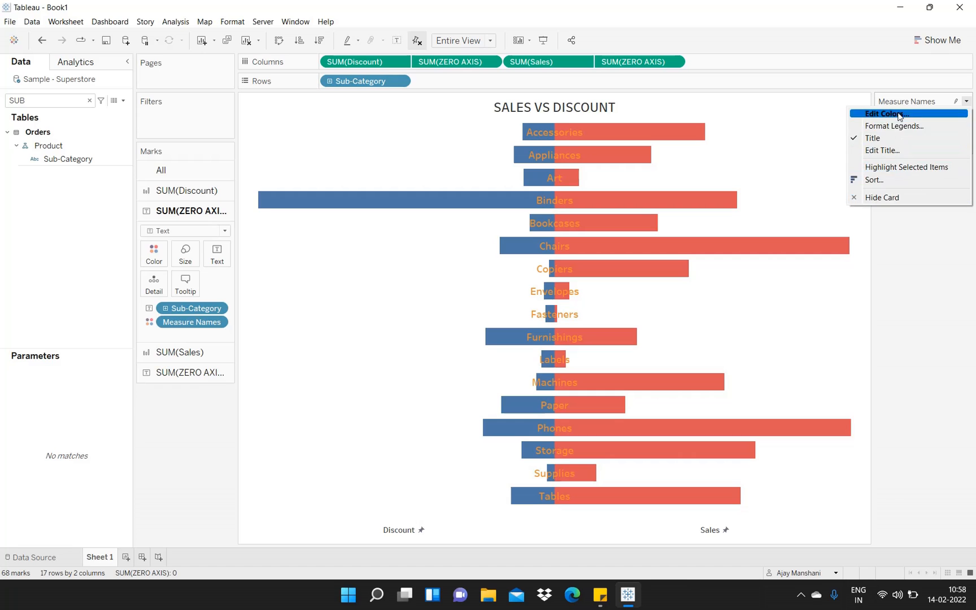
pyautogui.click(902, 199)
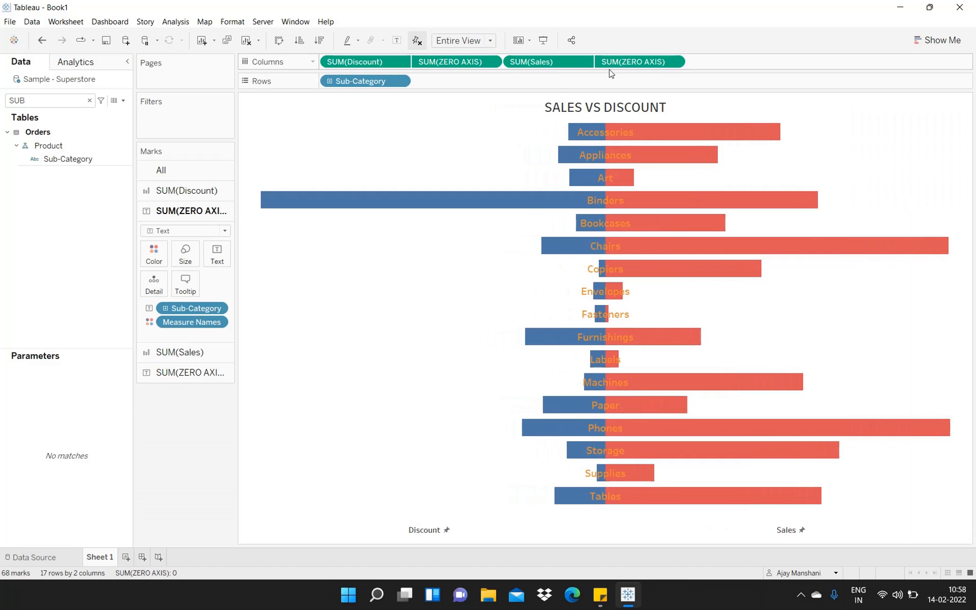
pyautogui.click(544, 40)
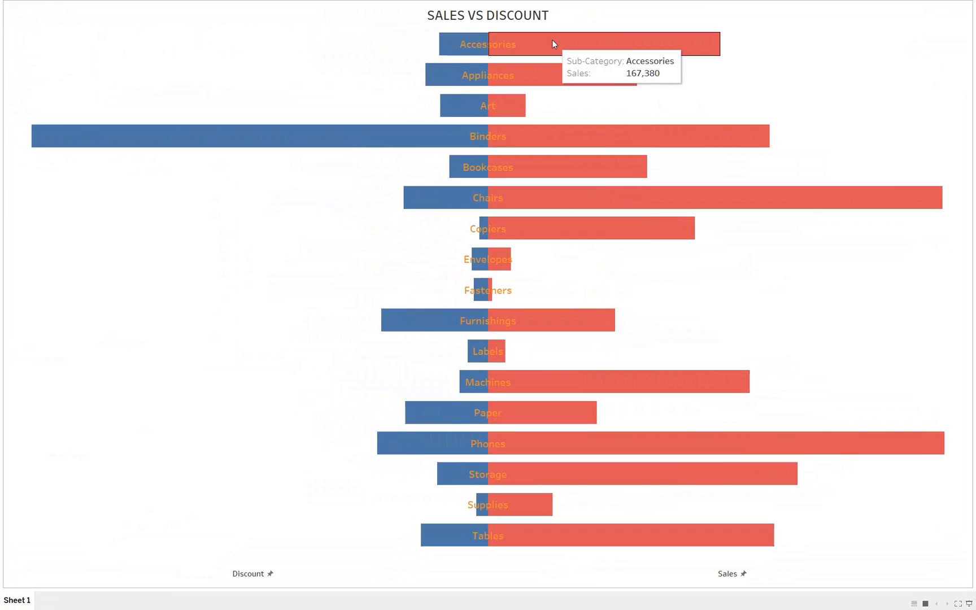